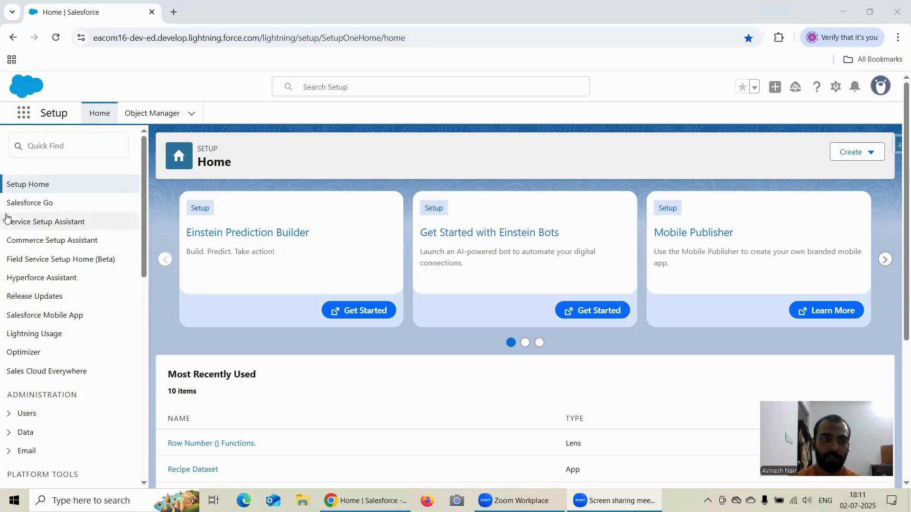
# - Launch Analytics Studio and open the Rank Function() lens from the recent items
pyautogui.click(23, 113)
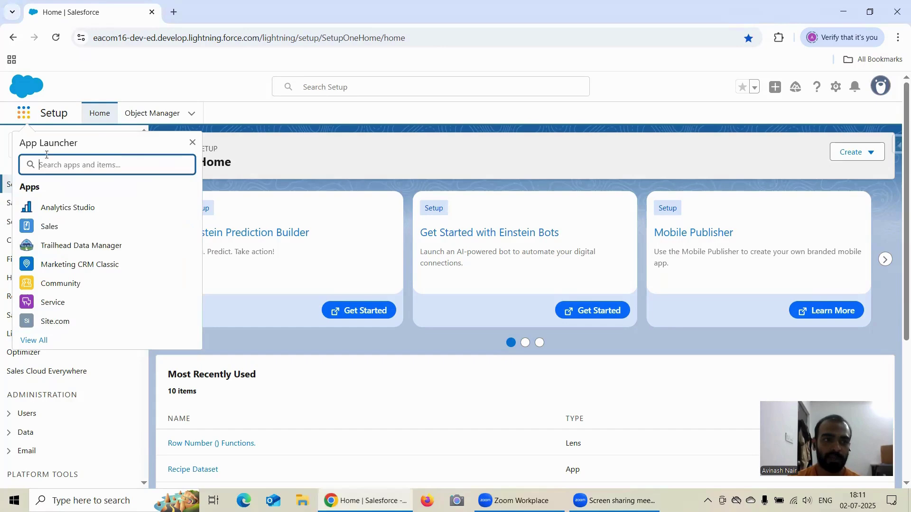
pyautogui.click(69, 209)
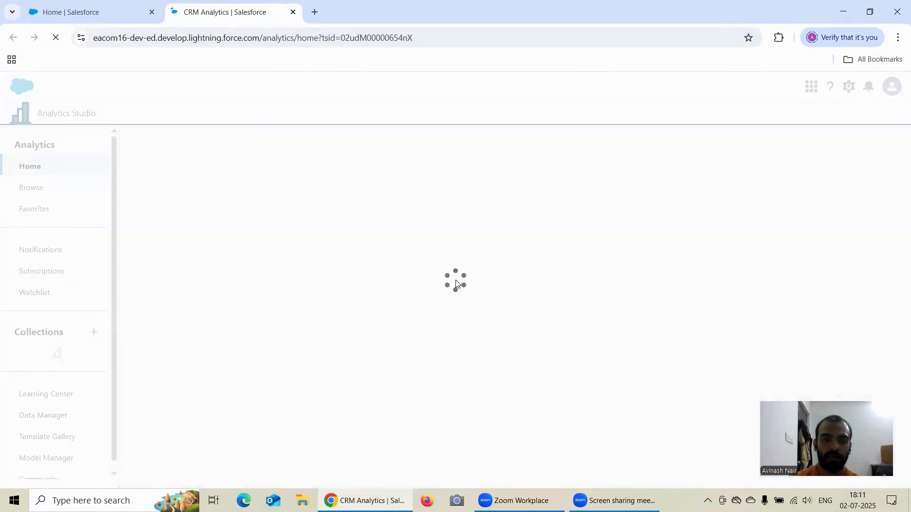
pyautogui.scroll(-4, 313, 250)
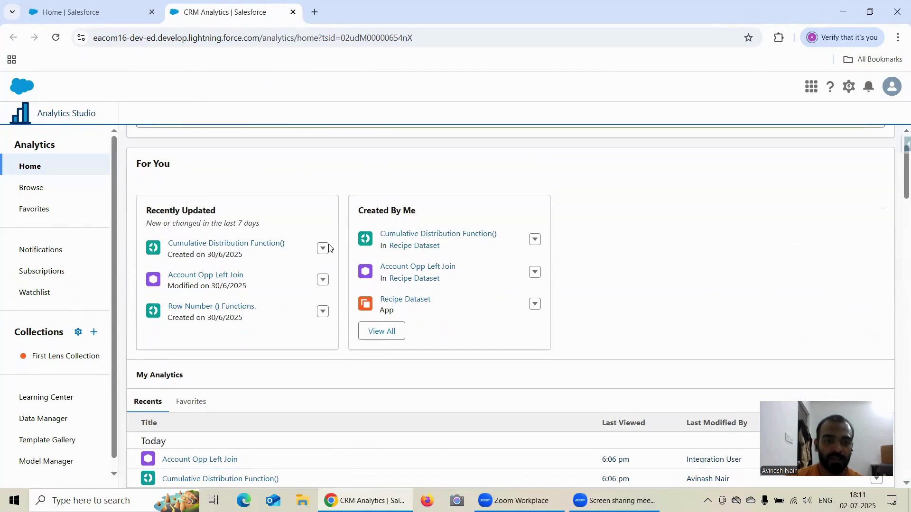
pyautogui.scroll(-1, 318, 250)
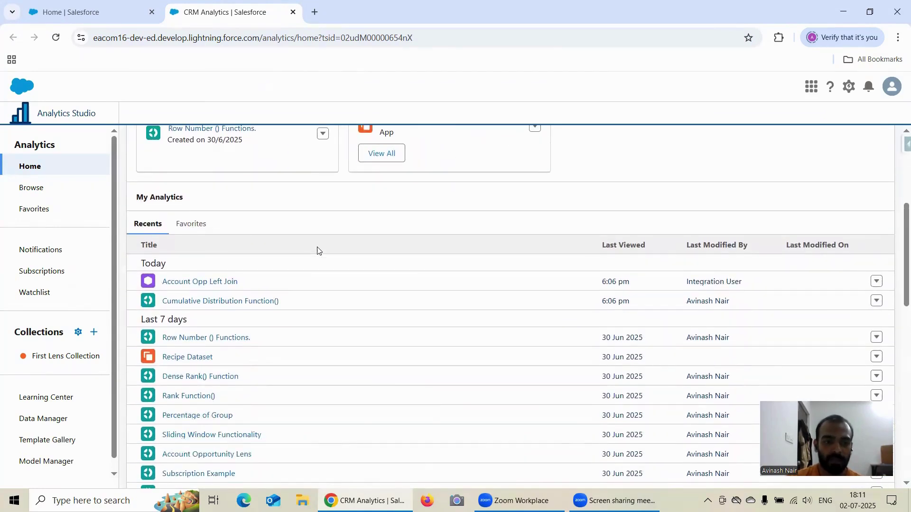
pyautogui.click(202, 397)
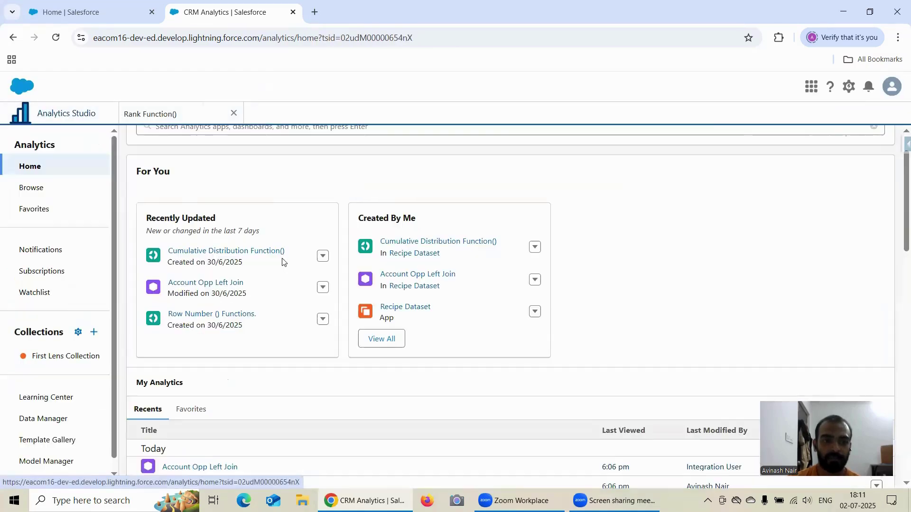
# - Duplicate the Analytics Studio browser tab, then open the Dense Rank() Function lens in the original tab
pyautogui.rightClick(226, 14)
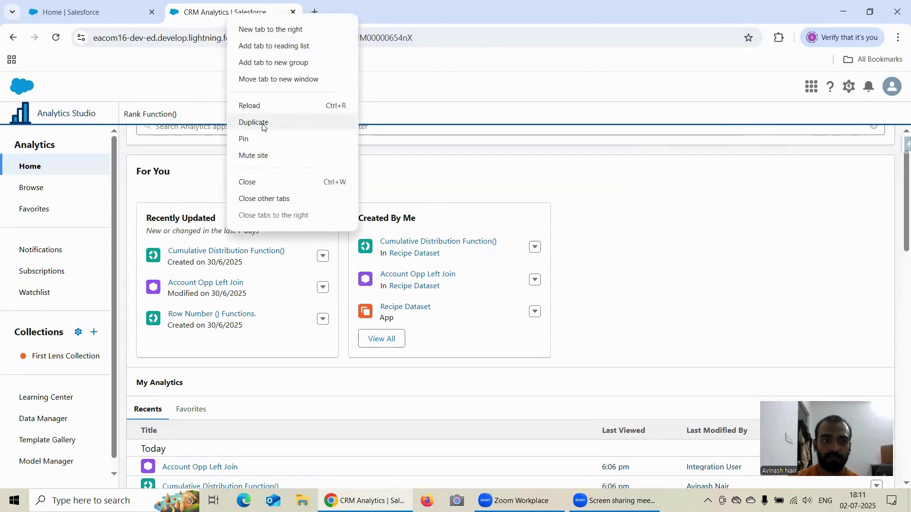
pyautogui.click(253, 122)
pyautogui.click(218, 12)
pyautogui.scroll(-5, 276, 258)
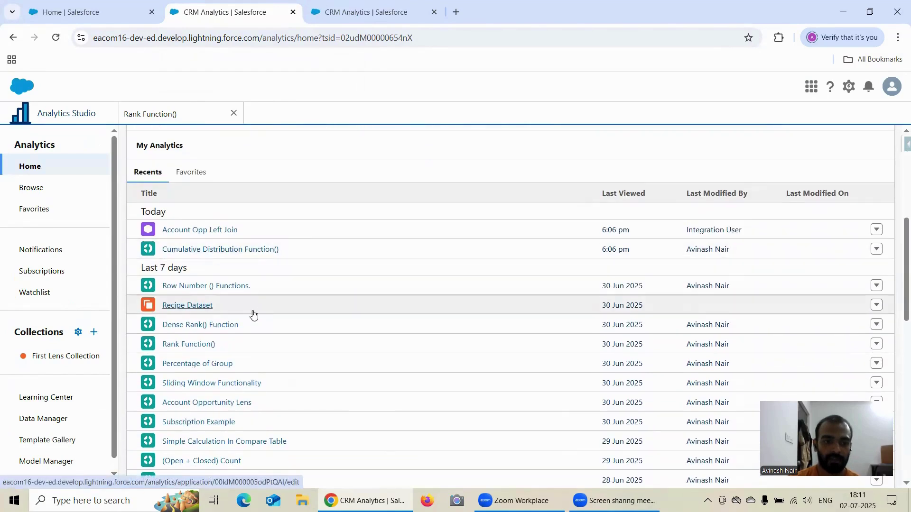
pyautogui.click(216, 329)
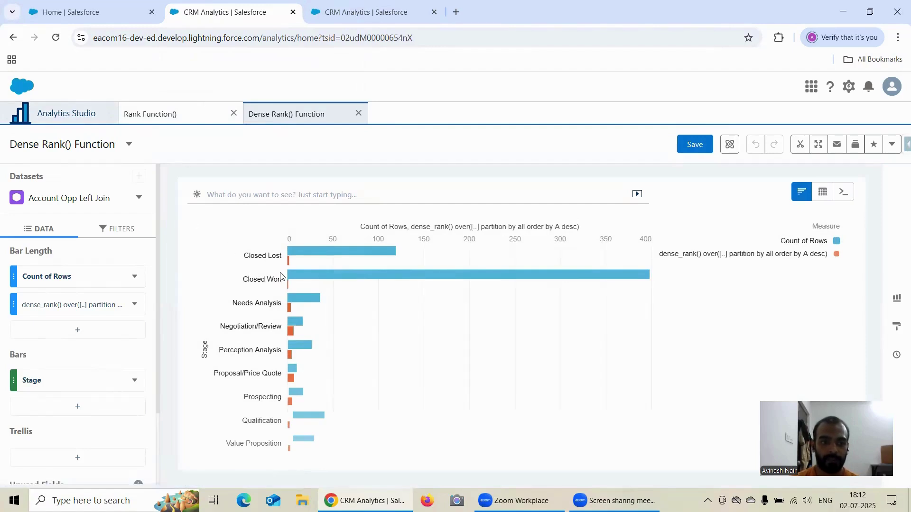
# - Open the Cumulative Distribution Function() and Row Number () Functions. lenses from the Analytics Studio home page
pyautogui.click(106, 119)
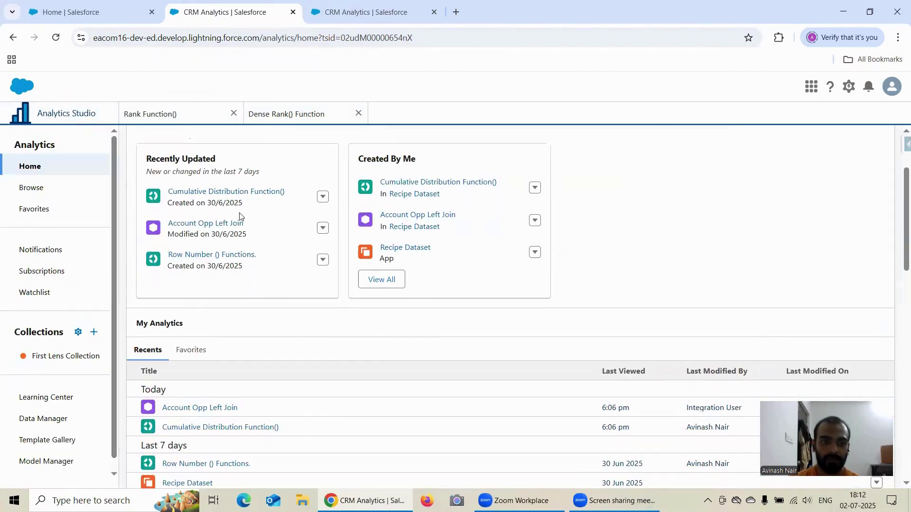
pyautogui.click(240, 194)
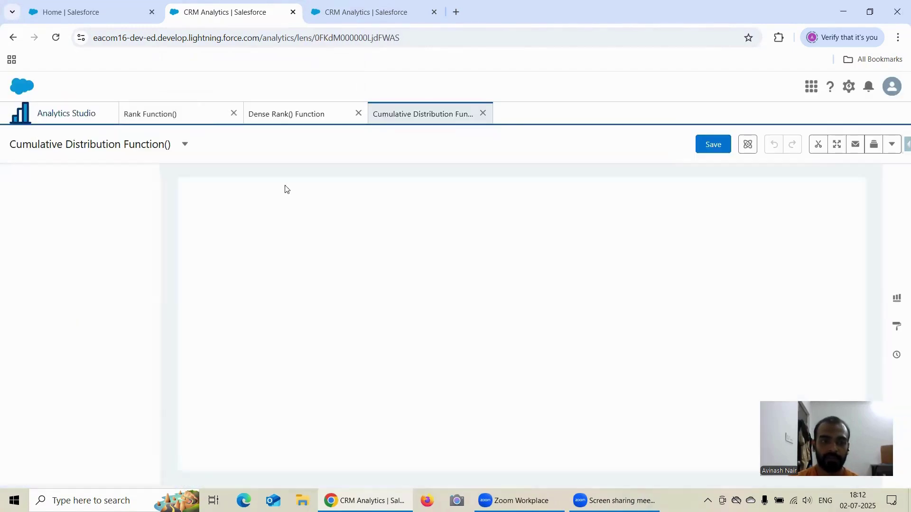
pyautogui.click(91, 117)
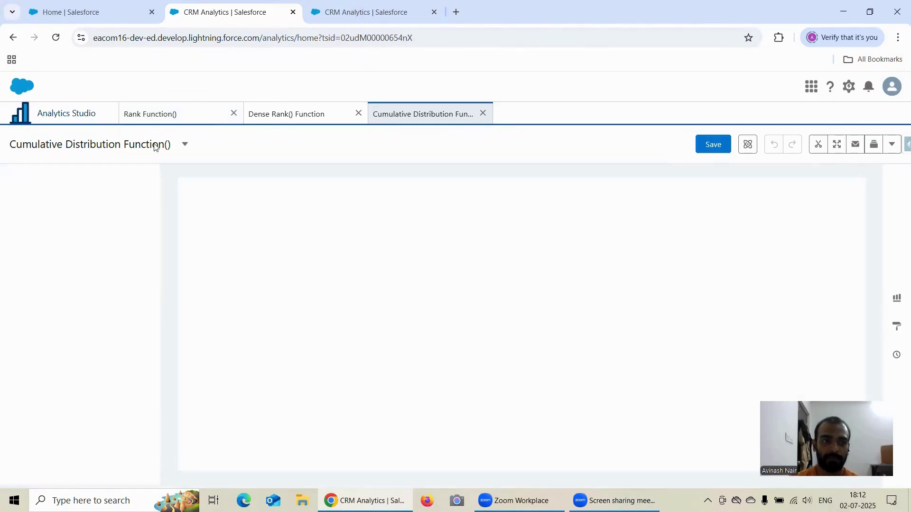
pyautogui.scroll(-4, 296, 283)
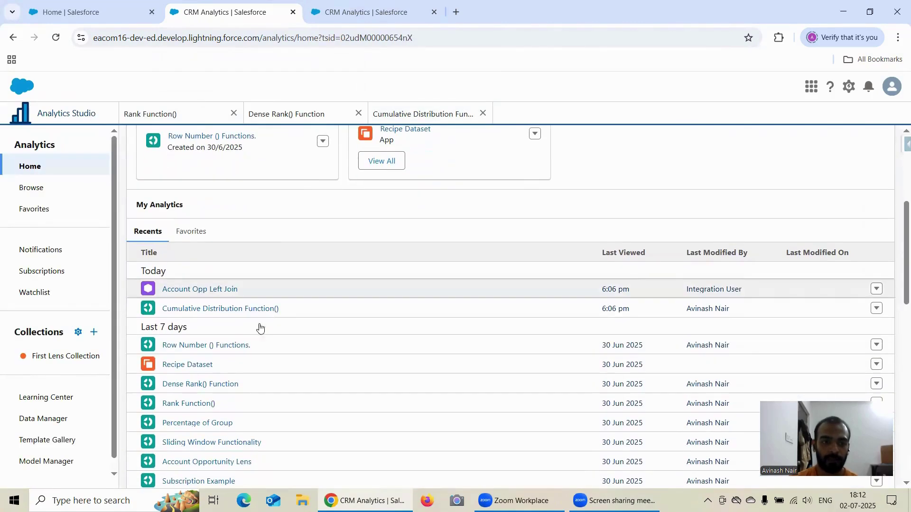
pyautogui.click(232, 346)
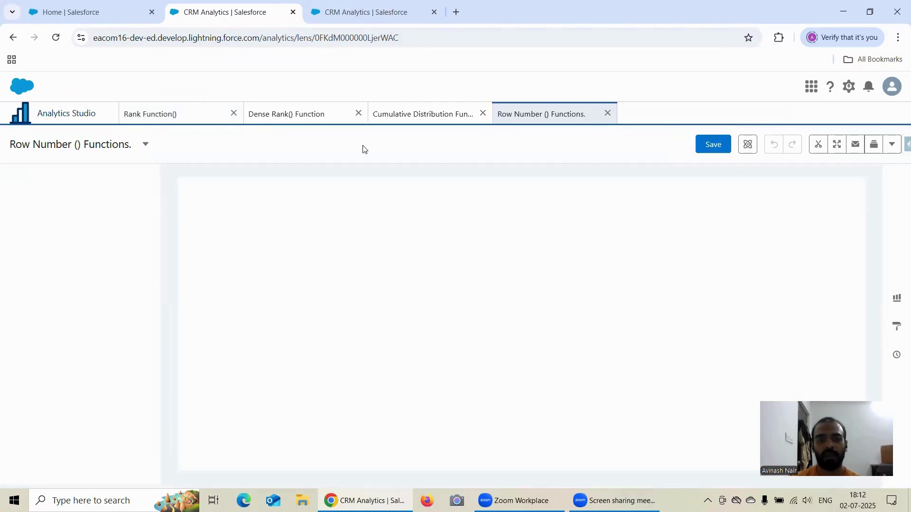
# - Review the Rank Function() lens, then switch the Dense Rank() Function lens to a Compare Table and save it
pyautogui.click(174, 115)
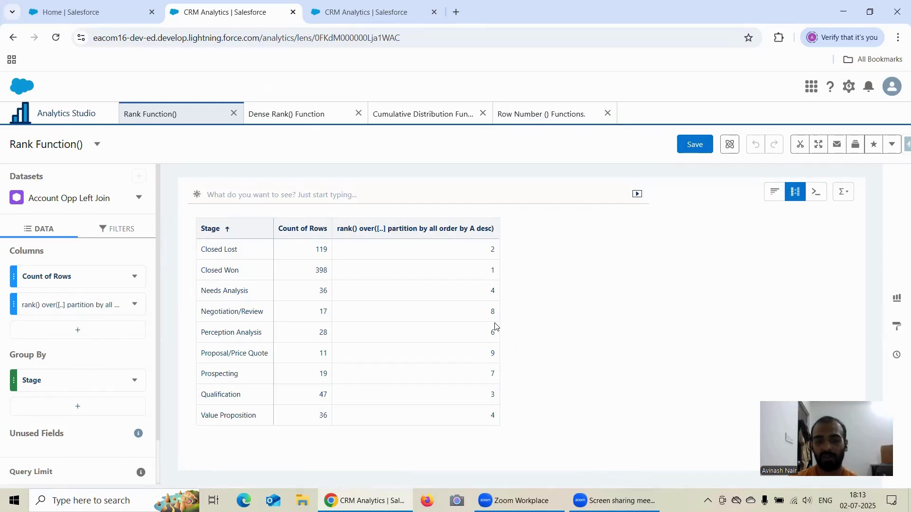
pyautogui.click(304, 115)
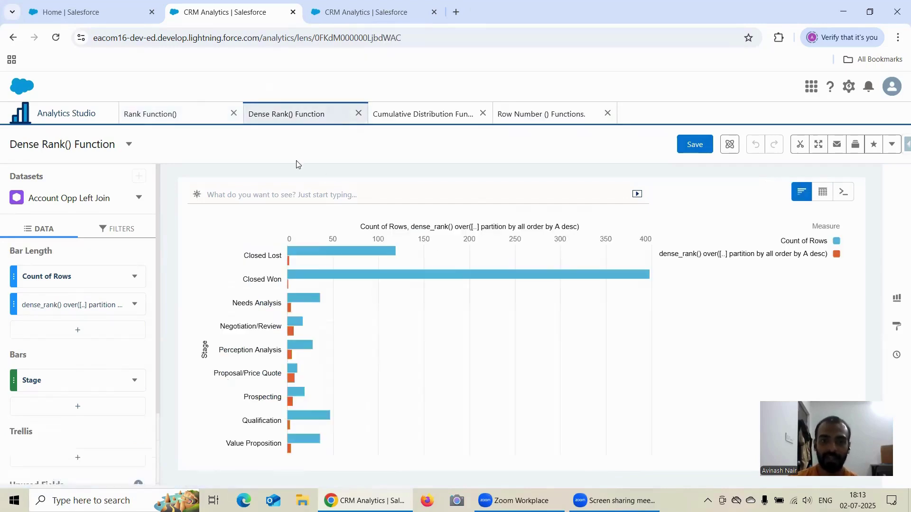
pyautogui.moveTo(823, 193)
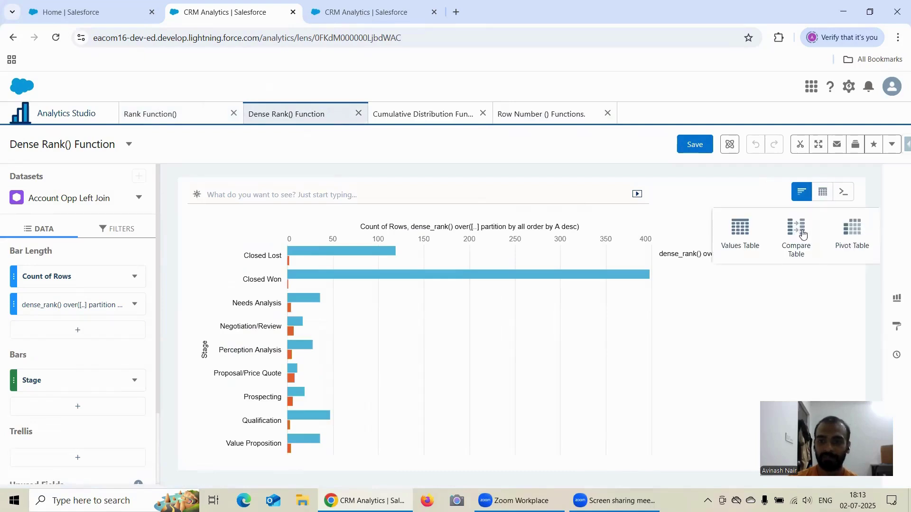
pyautogui.click(800, 240)
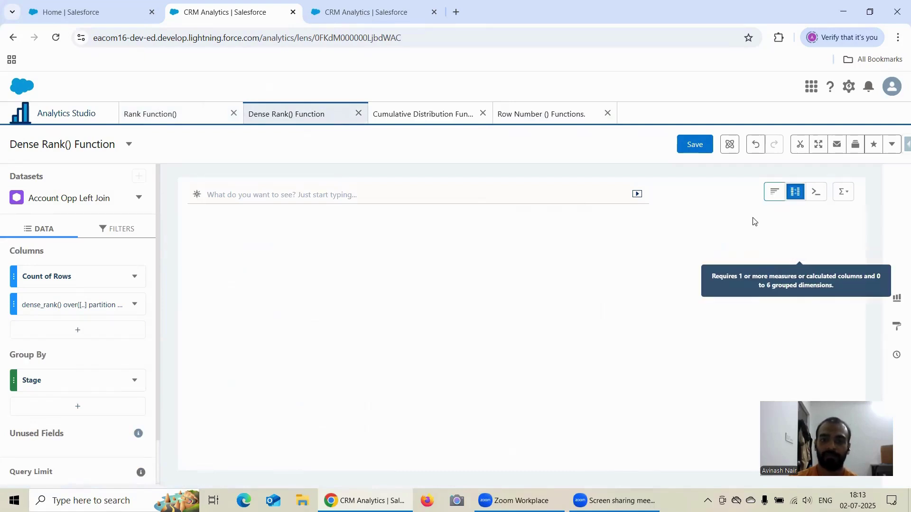
pyautogui.click(701, 151)
pyautogui.click(560, 412)
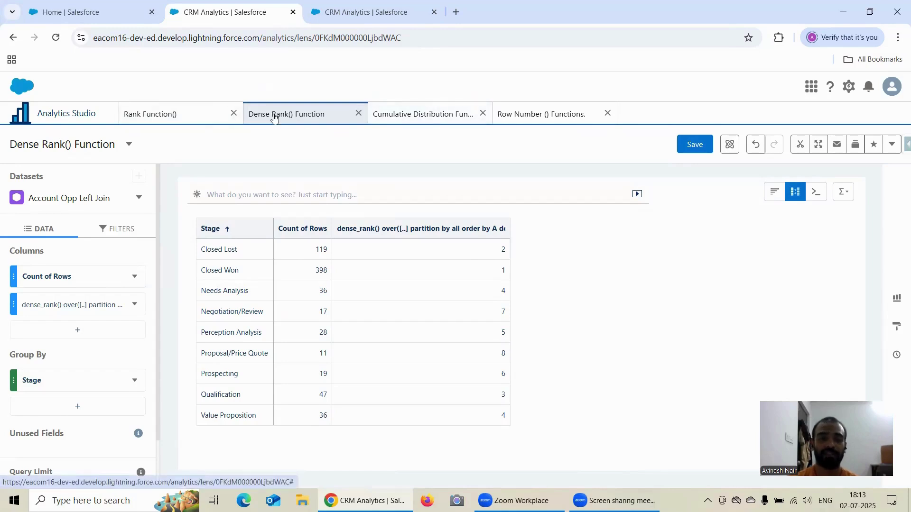
# - Show the Cumulative Distribution Function() lens and launch the Windows Calculator, keeping it minimized
pyautogui.click(409, 122)
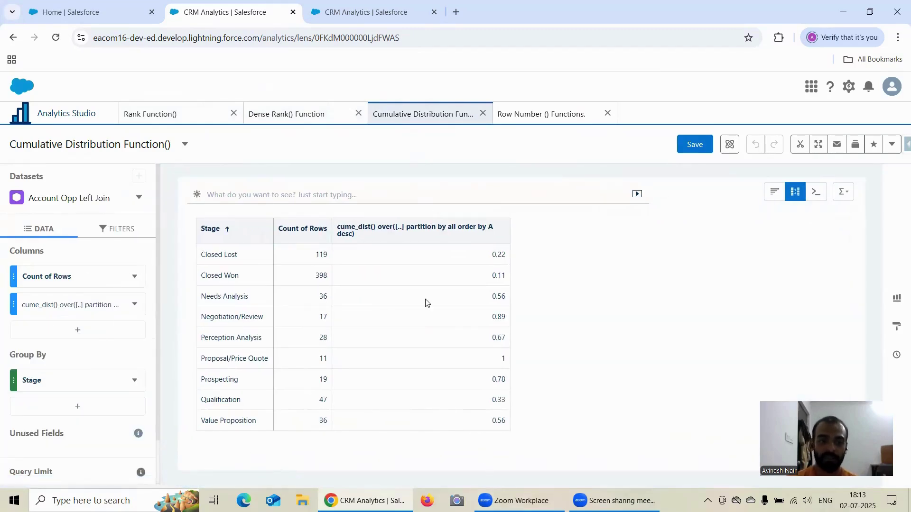
pyautogui.click(150, 492)
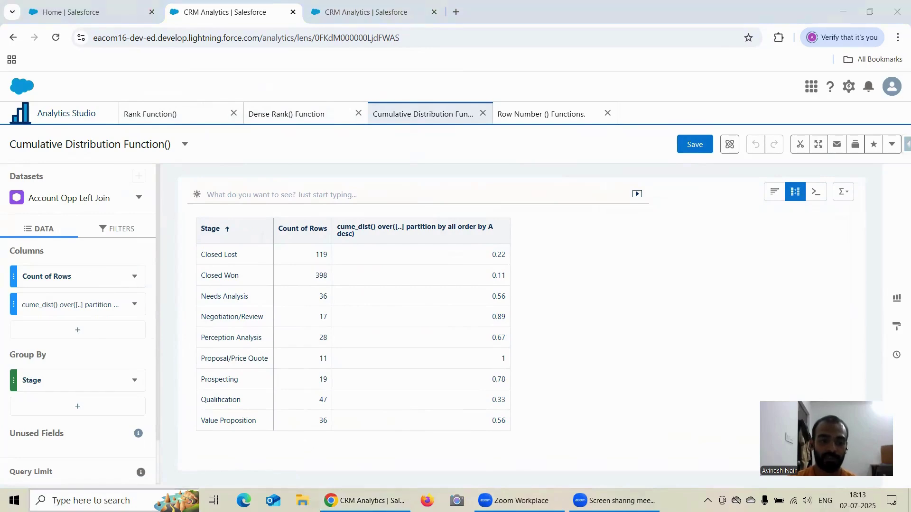
pyautogui.write('Cal')
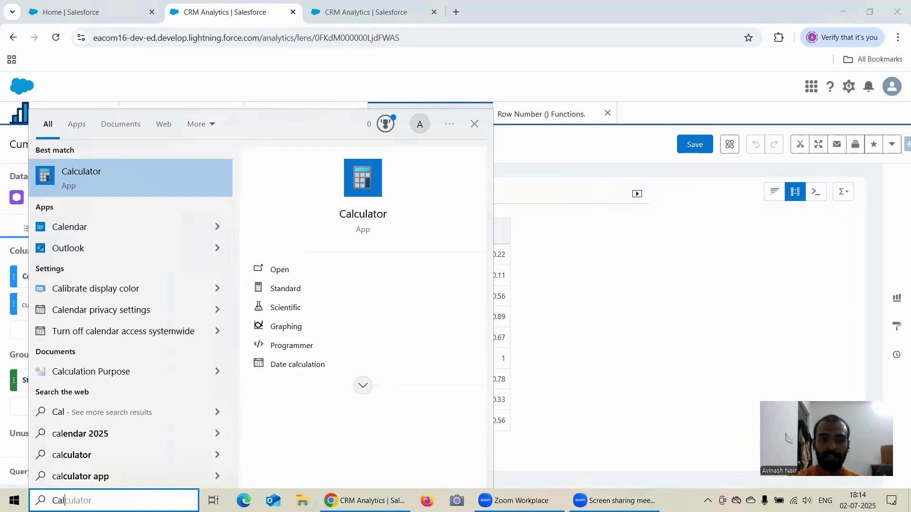
pyautogui.click(289, 272)
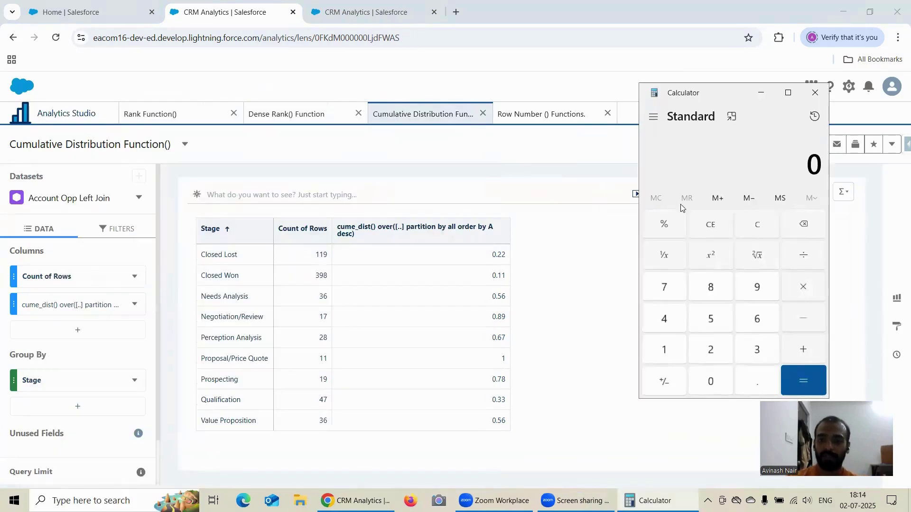
pyautogui.click(762, 94)
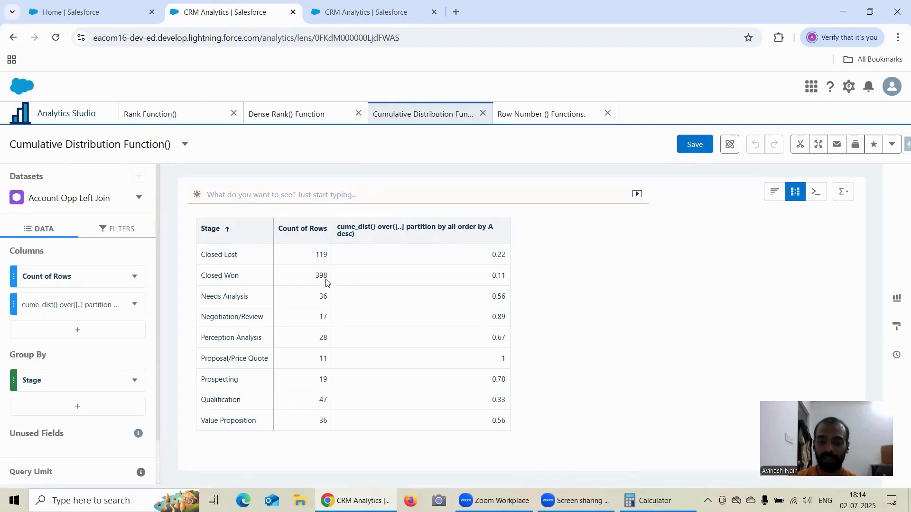
# - Calculate 1 ÷ 9 in Calculator to check the cumulative distribution of the Closed Won stage, then return to the lens
pyautogui.click(650, 501)
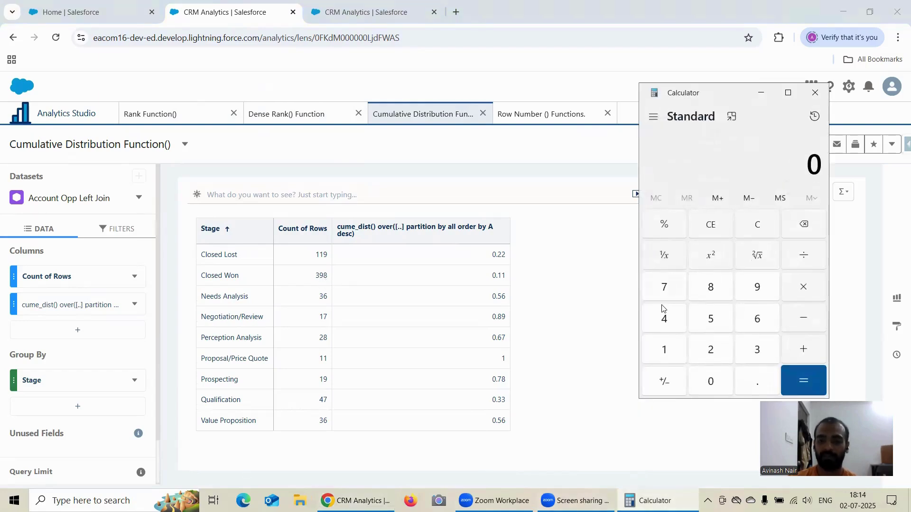
pyautogui.click(669, 348)
pyautogui.click(803, 256)
pyautogui.click(756, 287)
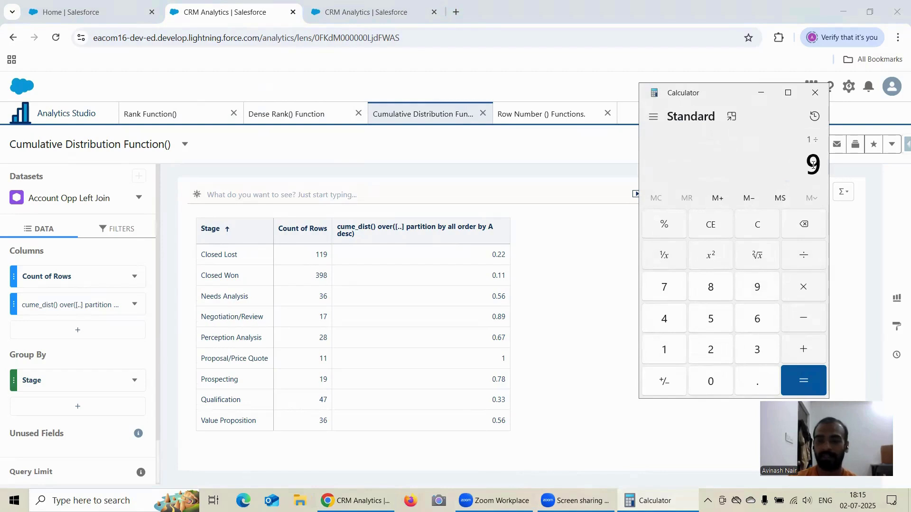
pyautogui.click(807, 377)
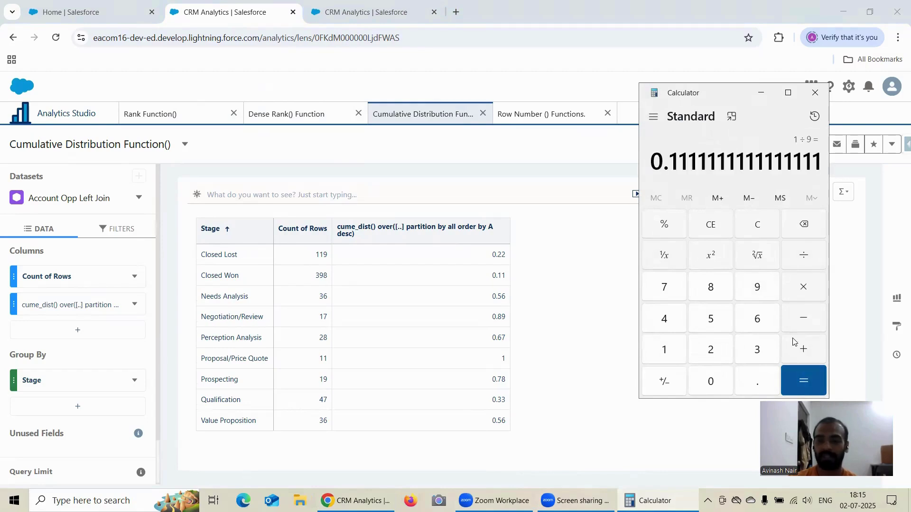
pyautogui.click(761, 92)
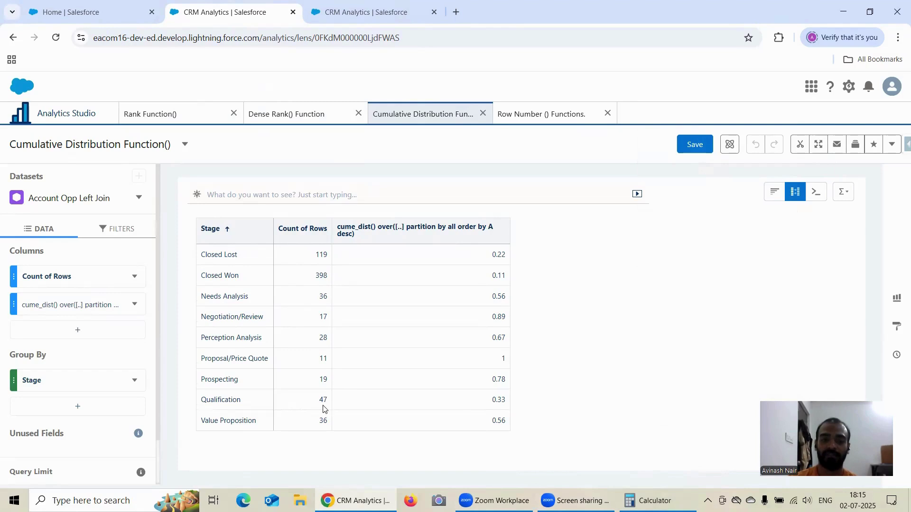
# - Calculate 3 ÷ 9 in Calculator to check the Qualification stage's cumulative distribution, then return to the lens
pyautogui.click(645, 500)
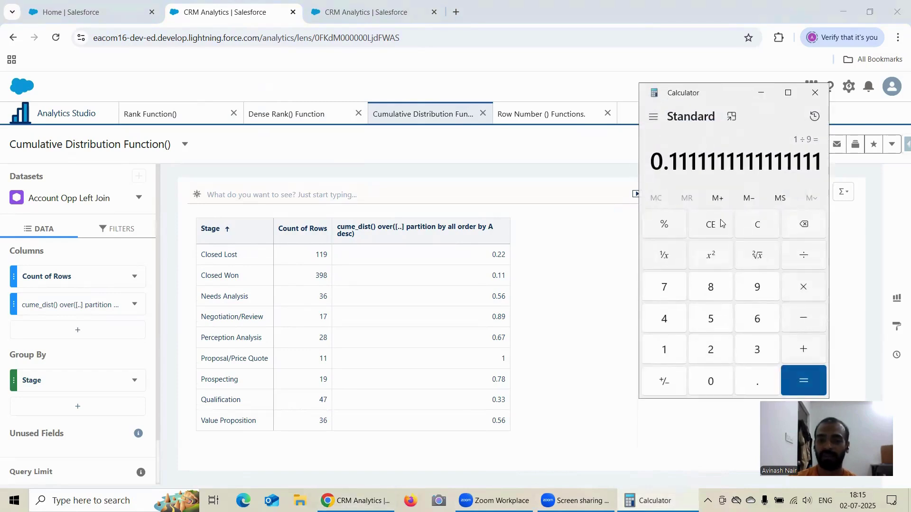
pyautogui.click(757, 228)
pyautogui.click(757, 350)
pyautogui.click(803, 255)
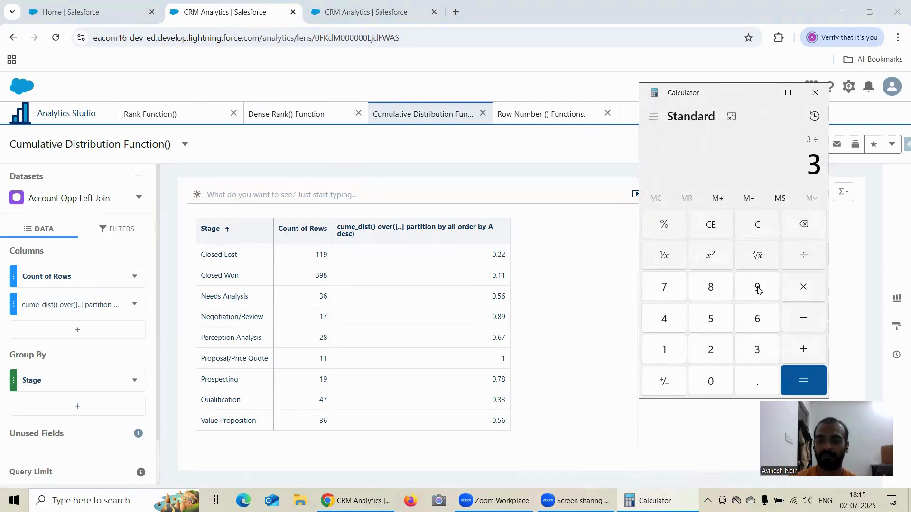
pyautogui.click(756, 287)
pyautogui.click(804, 375)
pyautogui.click(761, 92)
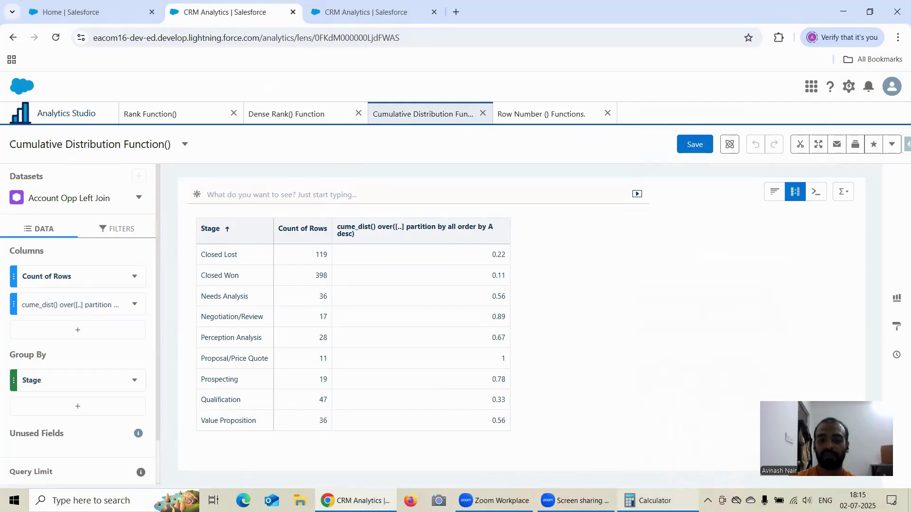
# - Calculate 5 ÷ 9 in Calculator to check the cumulative distribution of the tied 36-row stages, then return to the lens
pyautogui.click(650, 500)
pyautogui.click(760, 226)
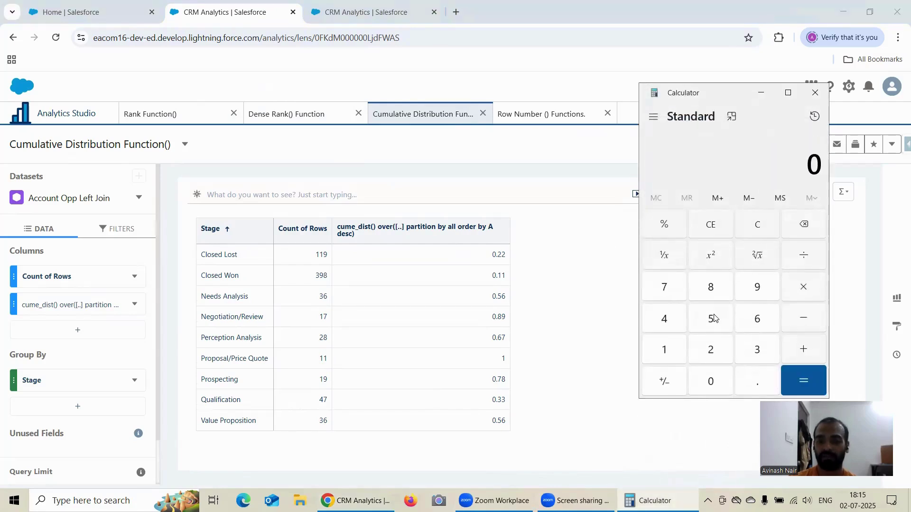
pyautogui.click(712, 318)
pyautogui.click(804, 256)
pyautogui.click(757, 288)
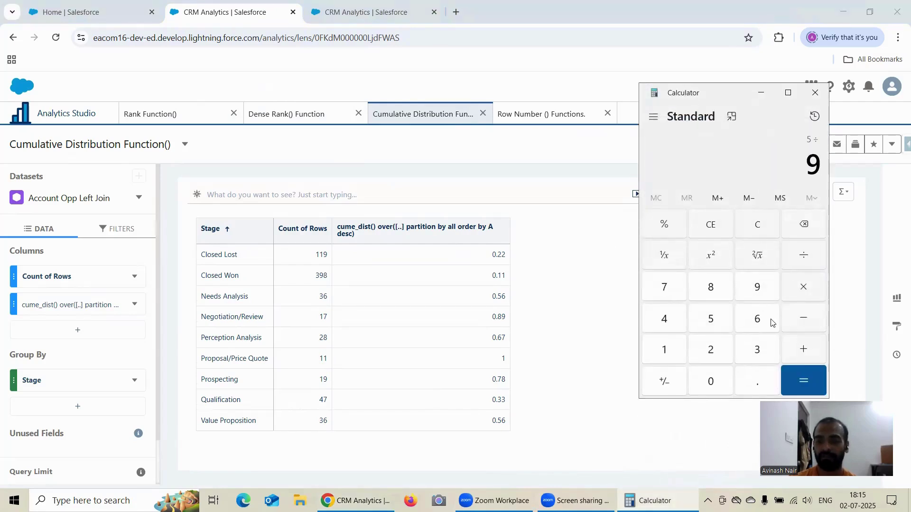
pyautogui.click(806, 378)
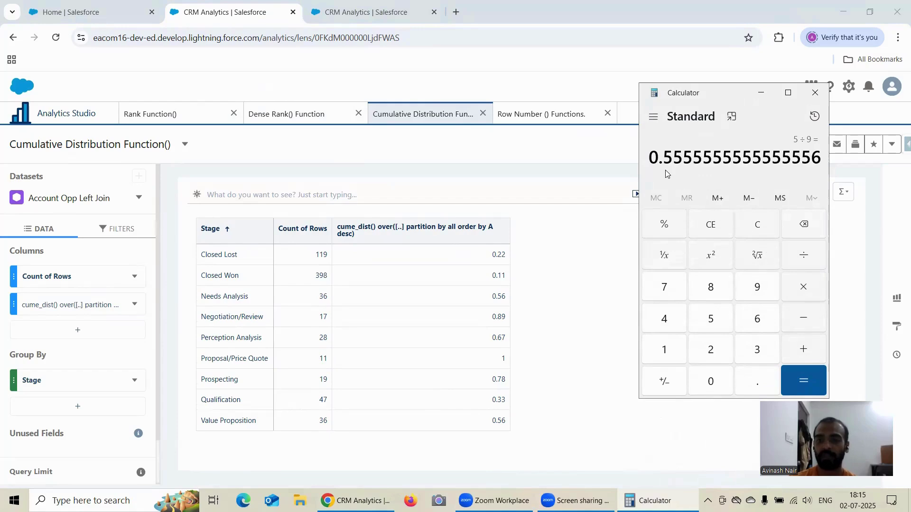
pyautogui.click(764, 96)
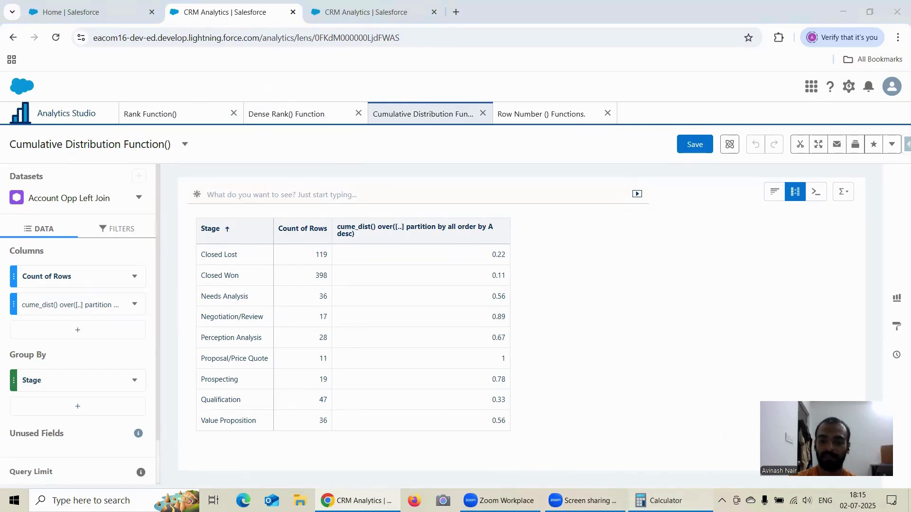
# - Calculate 6 ÷ 9 in Calculator to check the Perception Analysis stage's cumulative distribution, then return to the lens
pyautogui.click(650, 500)
pyautogui.click(756, 230)
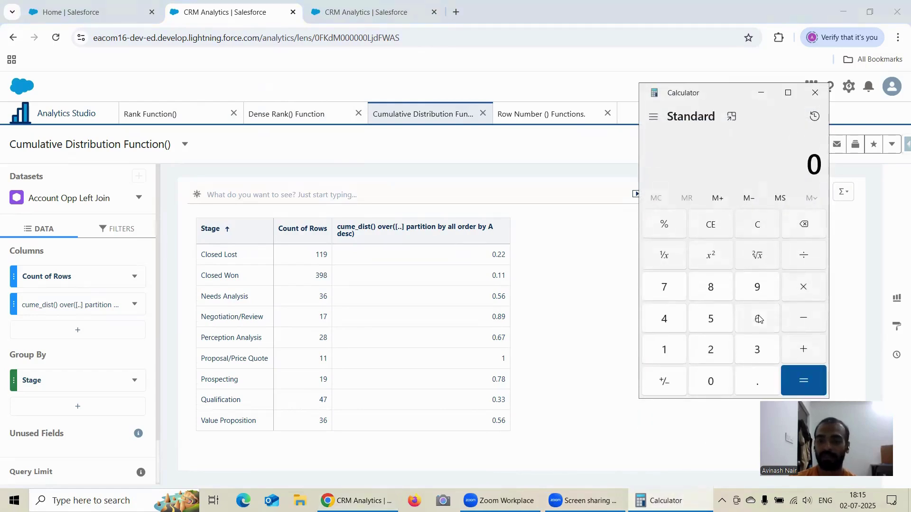
pyautogui.click(758, 318)
pyautogui.click(799, 251)
pyautogui.click(758, 288)
pyautogui.click(804, 381)
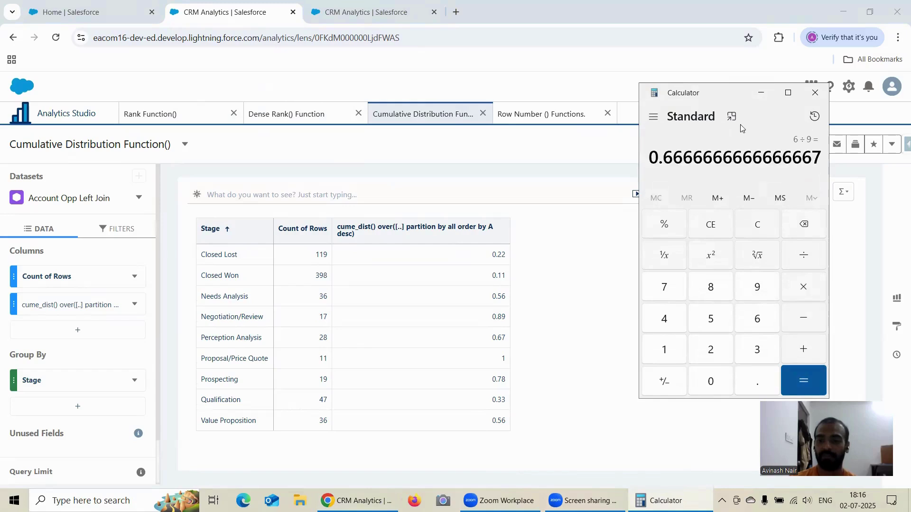
pyautogui.click(762, 93)
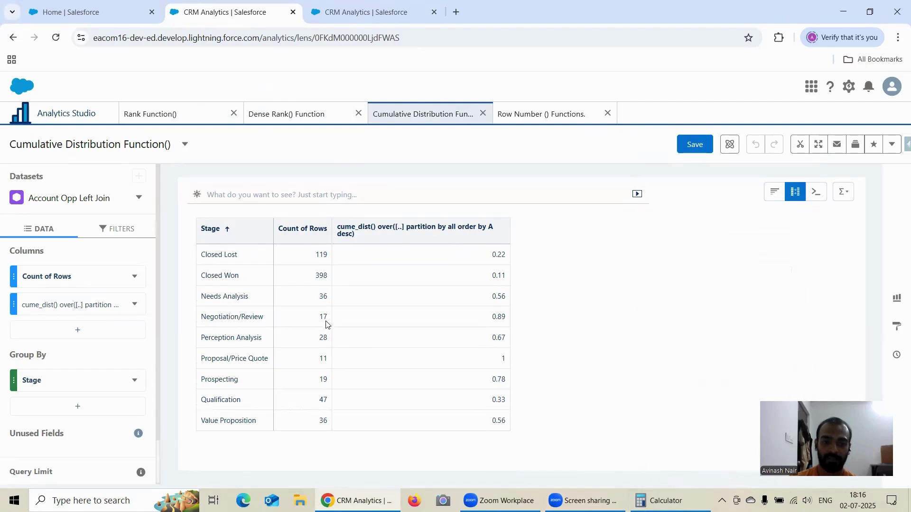
# - Calculate 7 ÷ 9 in Calculator to check the Prospecting stage's cumulative distribution, then return to the lens
pyautogui.click(662, 501)
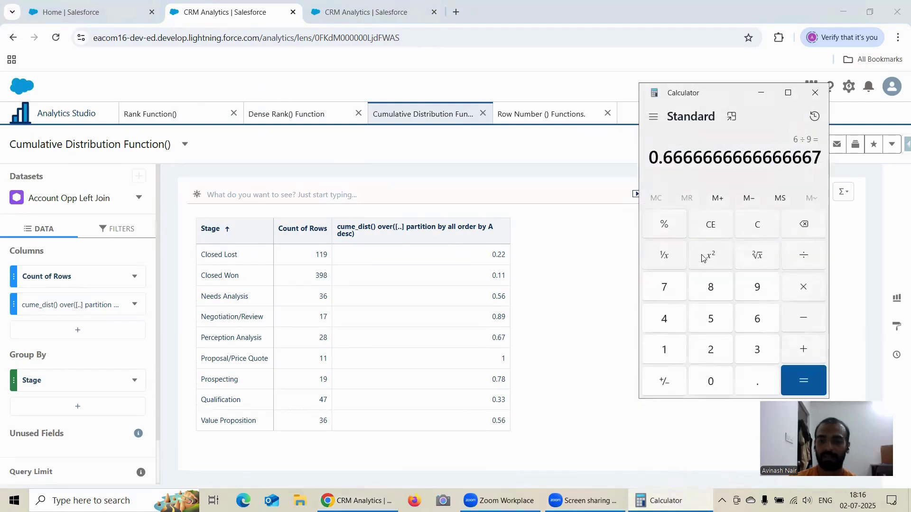
pyautogui.click(758, 225)
pyautogui.click(664, 286)
pyautogui.click(803, 254)
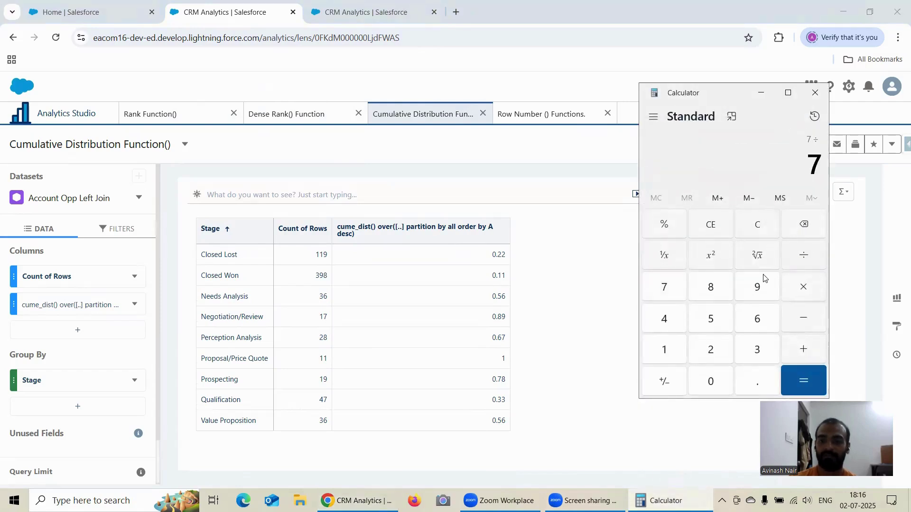
pyautogui.click(761, 285)
pyautogui.click(800, 379)
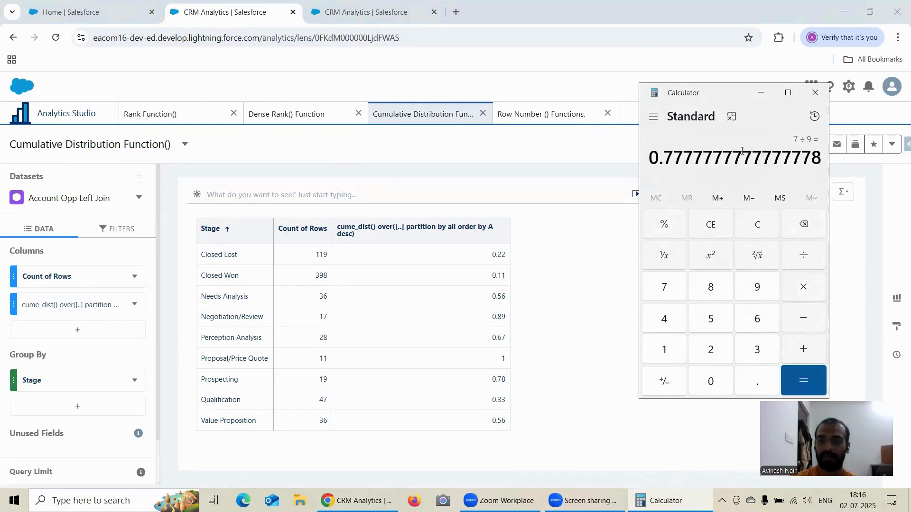
pyautogui.click(761, 93)
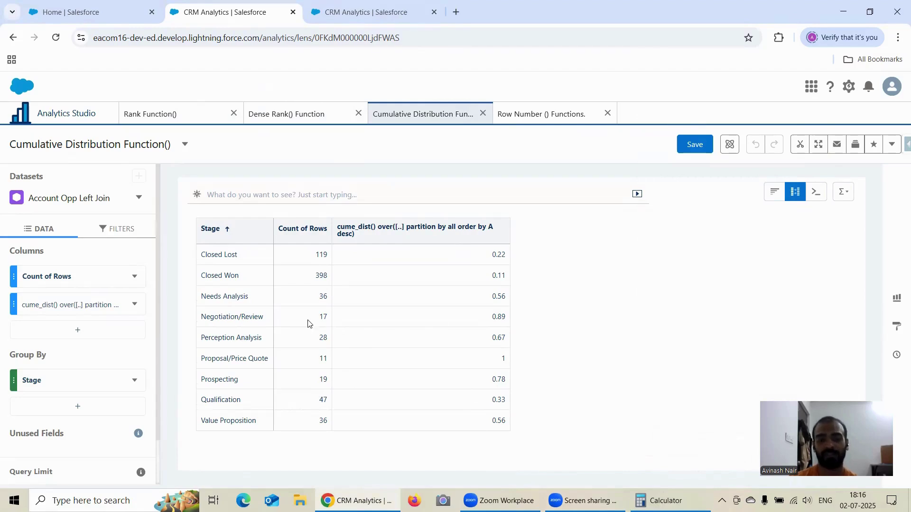
# - Close Calculator and show the Row Number () Functions lens to examine its row numbers per stage
pyautogui.click(666, 501)
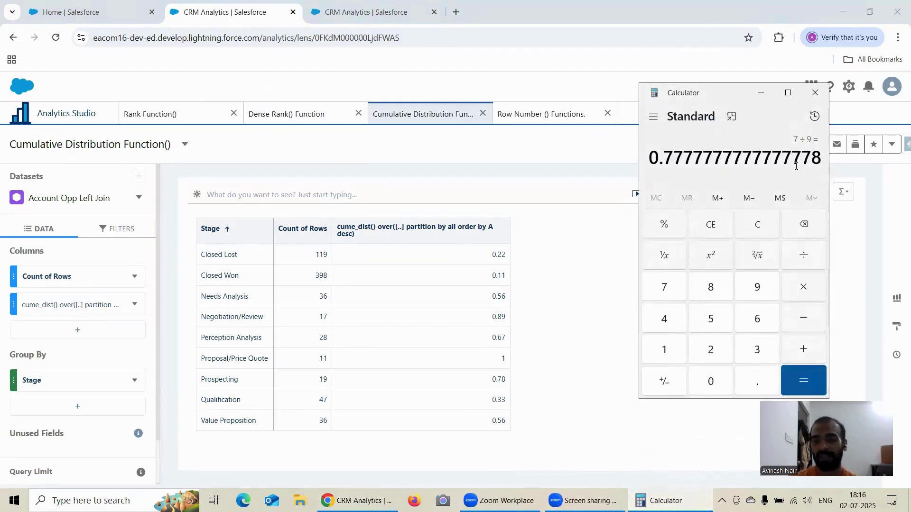
pyautogui.click(815, 87)
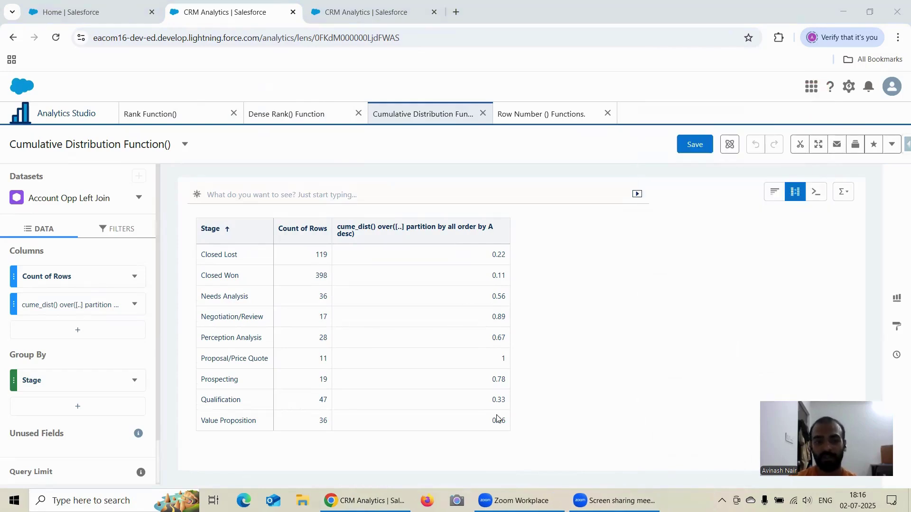
pyautogui.click(537, 119)
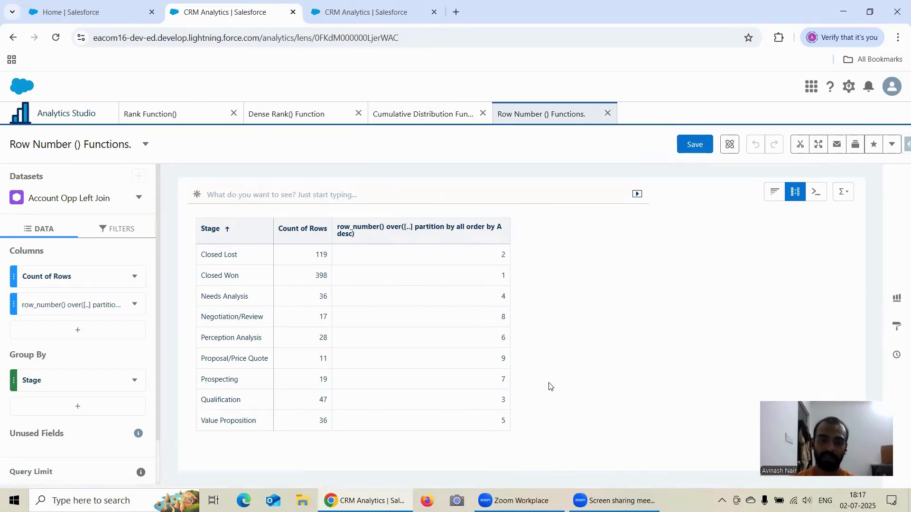
# - Review the Rank, Dense Rank and Cumulative Distribution lenses in turn, ending on the Row Number lens
pyautogui.click(150, 119)
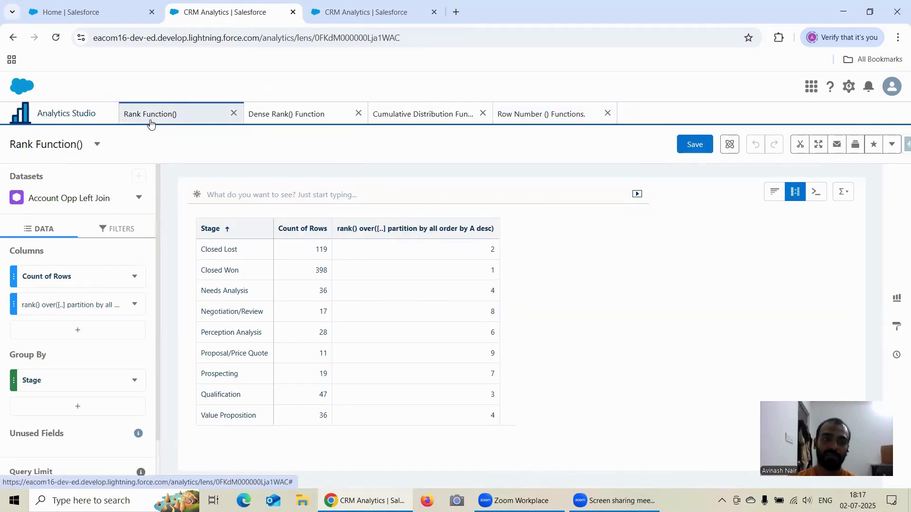
pyautogui.click(301, 114)
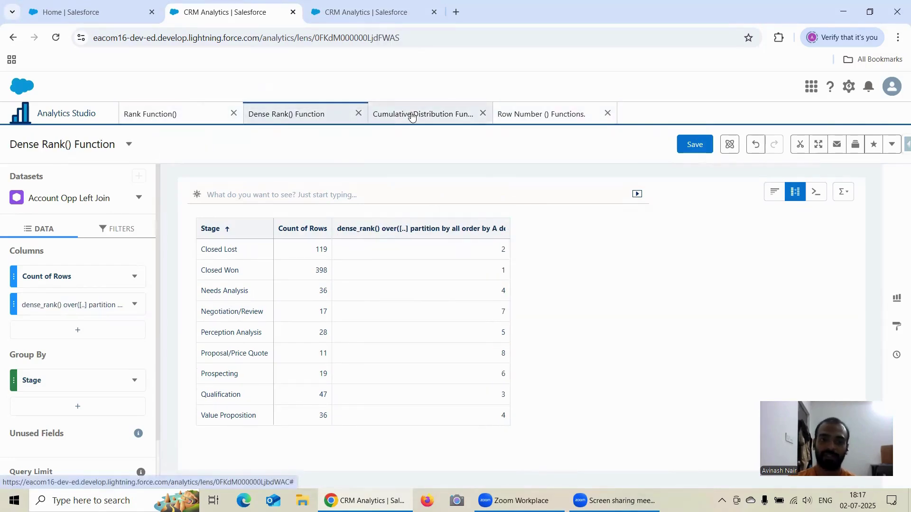
pyautogui.click(380, 114)
pyautogui.click(541, 114)
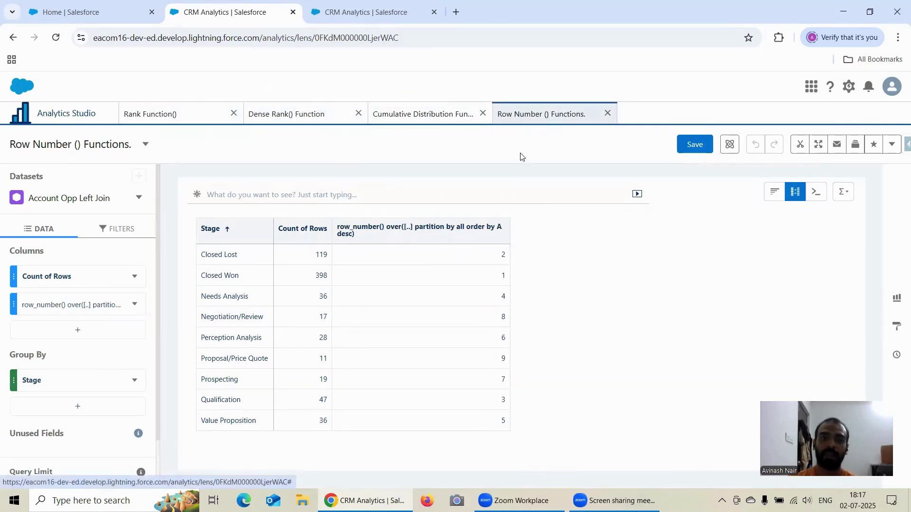
# - Explore the Account Opp Left Join dataset in a new lens and display it as a compare table
pyautogui.click(325, 11)
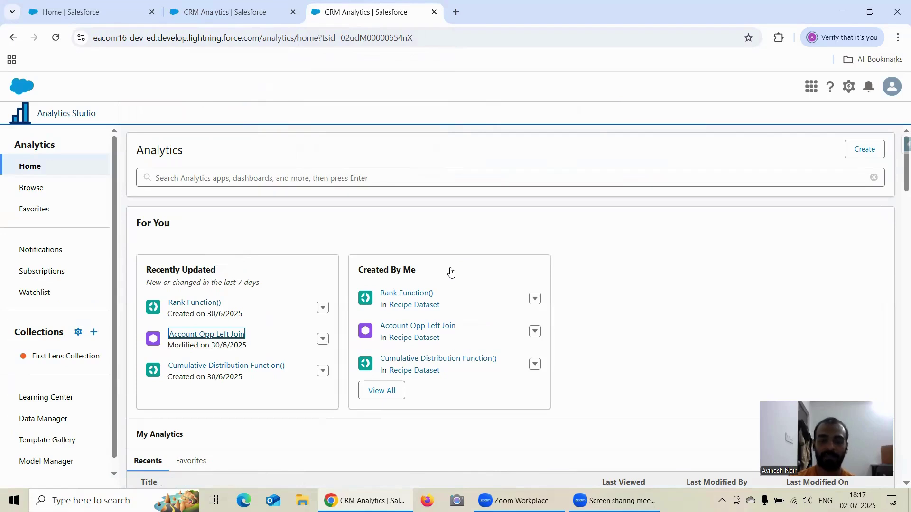
pyautogui.click(247, 334)
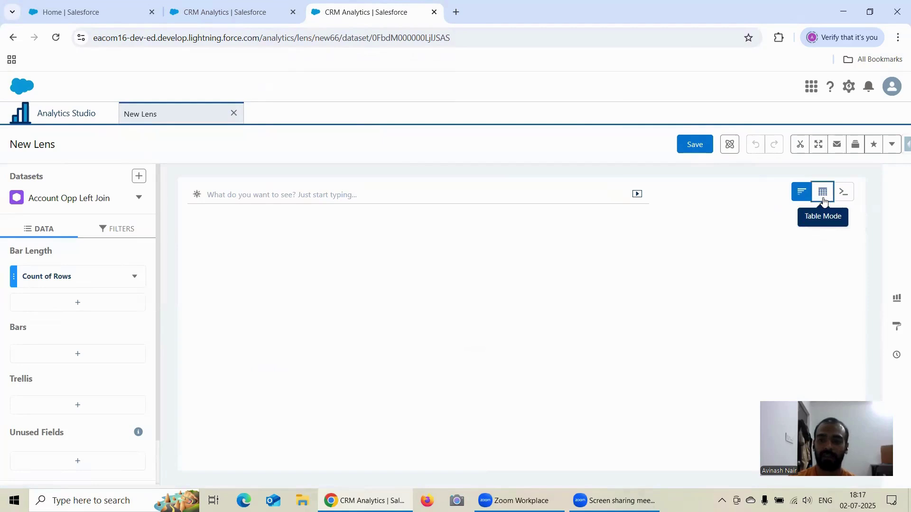
pyautogui.moveTo(824, 202)
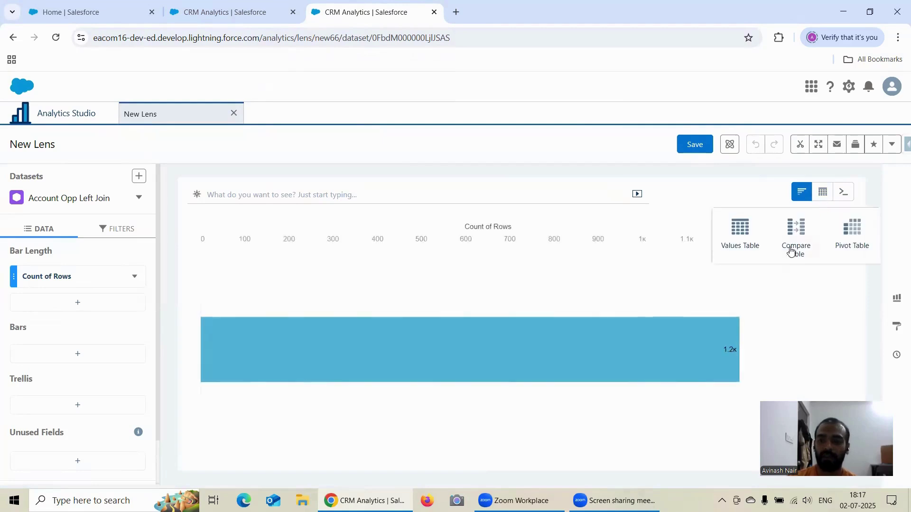
pyautogui.click(815, 263)
# - Group the new lens's compare table by Stage
pyautogui.click(77, 353)
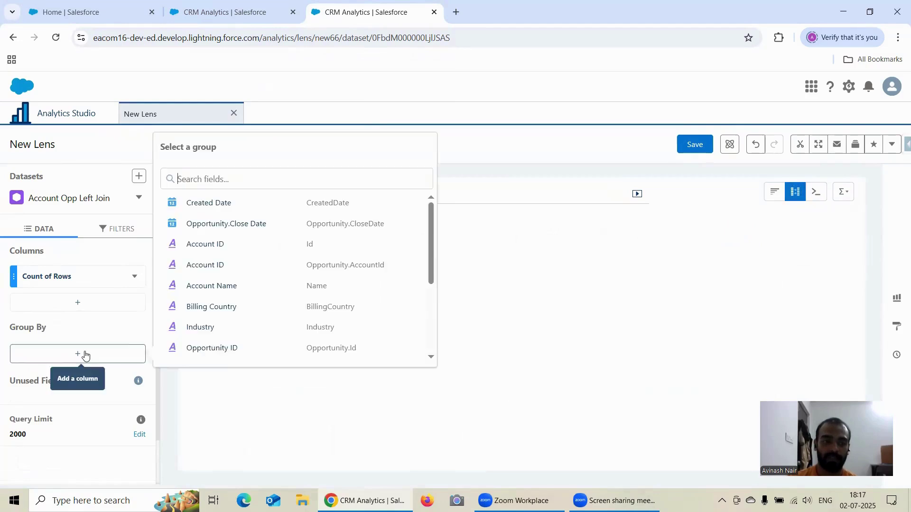
pyautogui.scroll(-5, 229, 291)
pyautogui.click(204, 333)
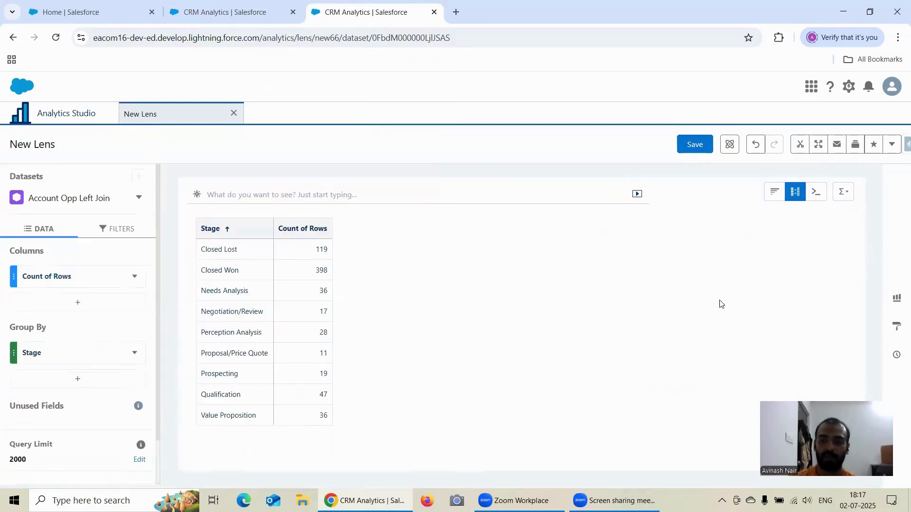
pyautogui.click(135, 280)
pyautogui.click(175, 225)
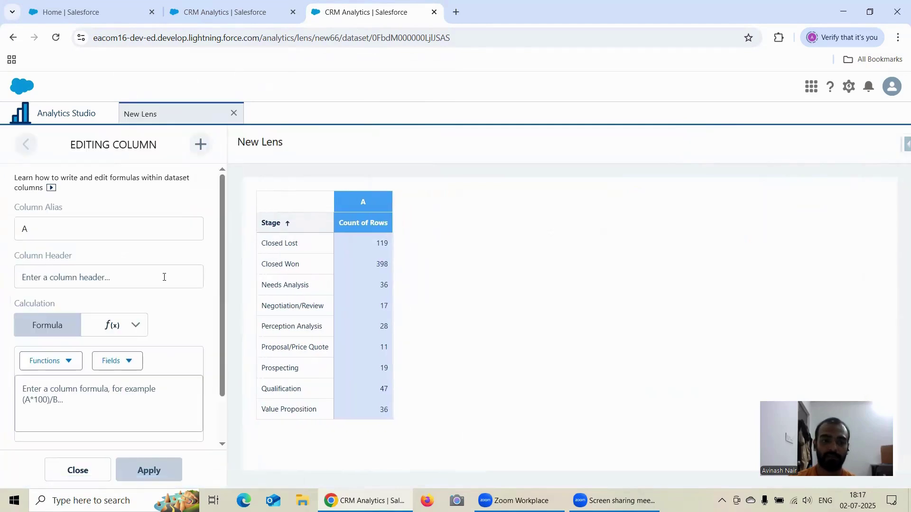
pyautogui.click(87, 274)
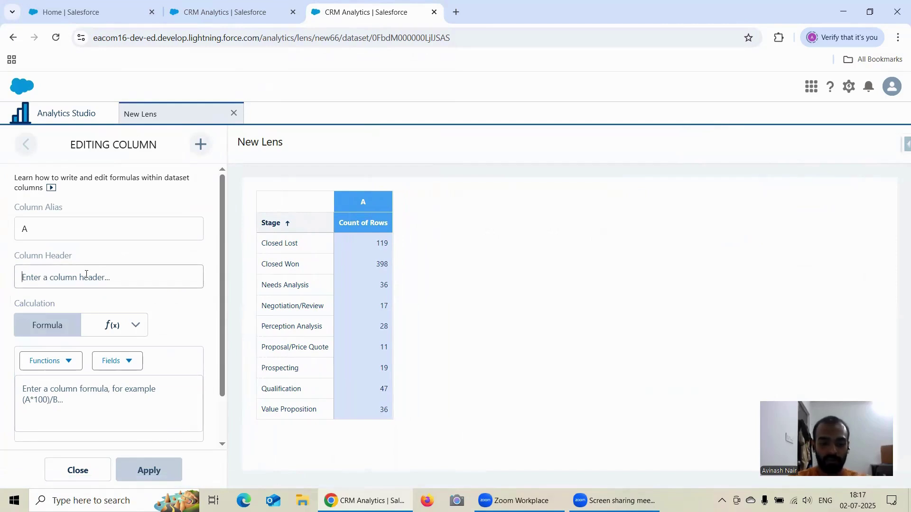
pyautogui.write('Rank')
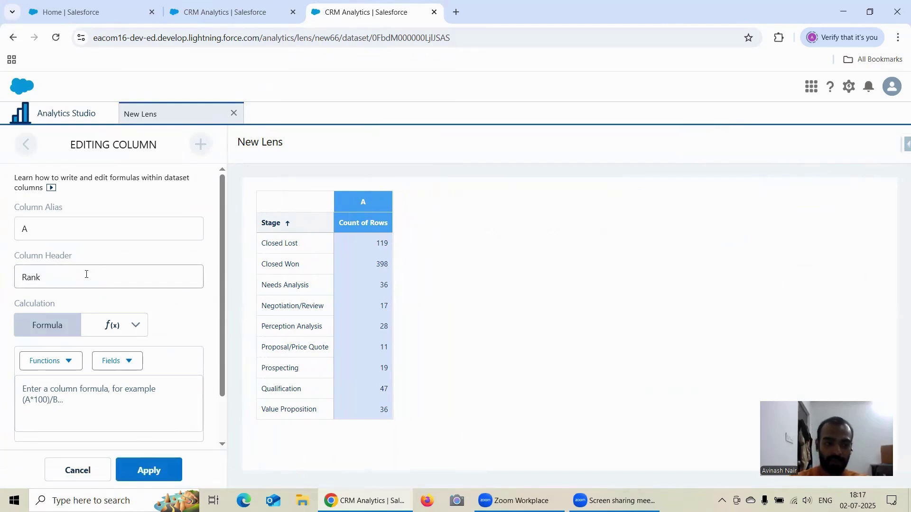
pyautogui.click(133, 326)
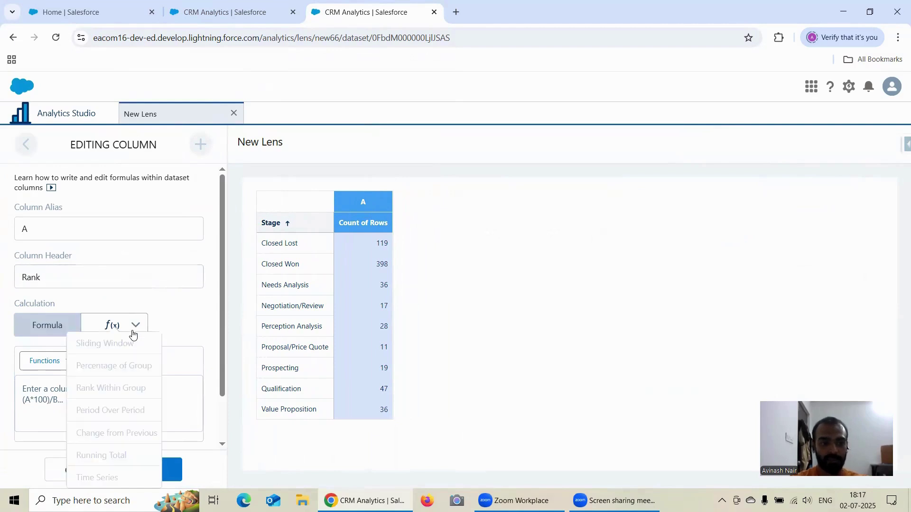
pyautogui.click(166, 328)
pyautogui.scroll(-2, 191, 291)
pyautogui.scroll(3, 190, 284)
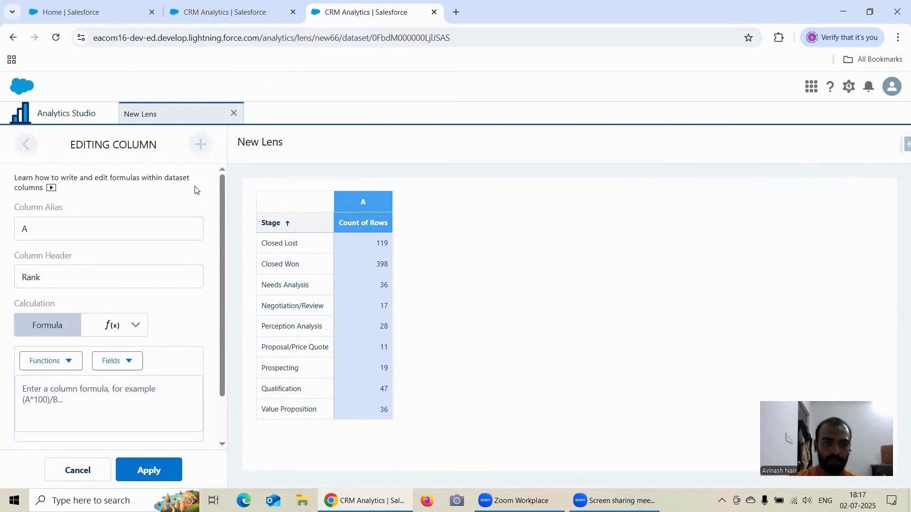
pyautogui.click(77, 272)
pyautogui.press('BackSpace')
pyautogui.press('BackSpace')
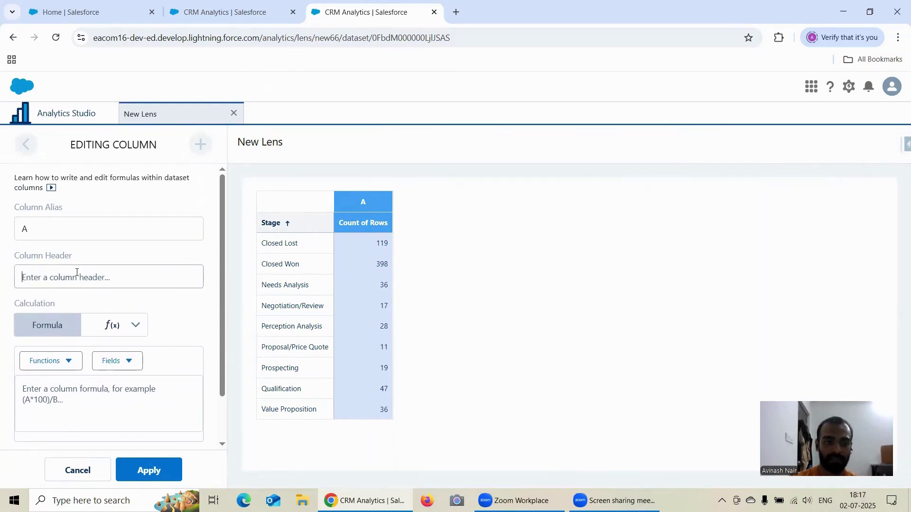
pyautogui.scroll(-2, 157, 265)
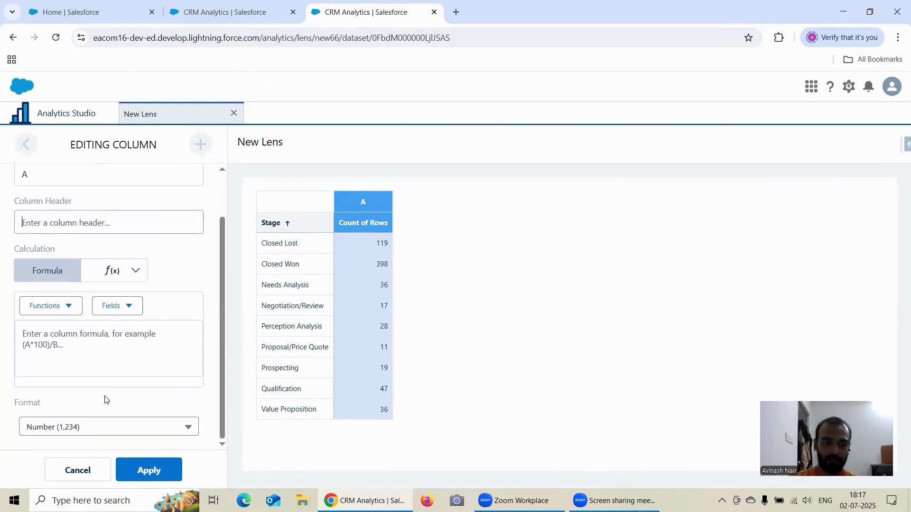
pyautogui.click(82, 472)
pyautogui.click(476, 299)
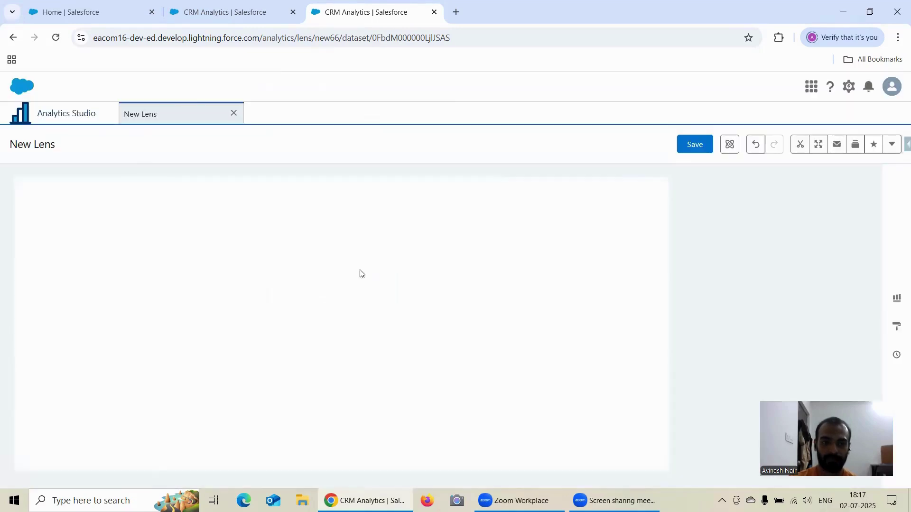
# - Add a formula column with the header Rank that ranks Count of Rows in descending order using Rank Within Group
pyautogui.click(121, 303)
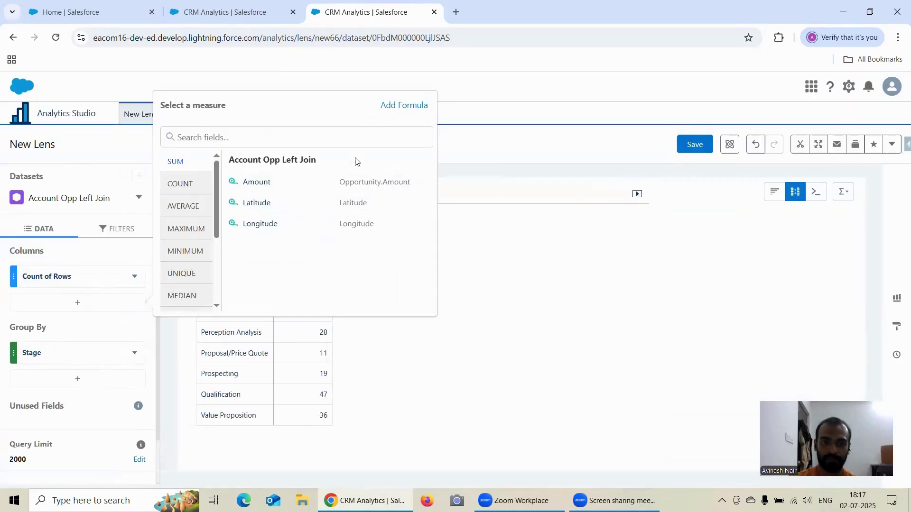
pyautogui.click(384, 110)
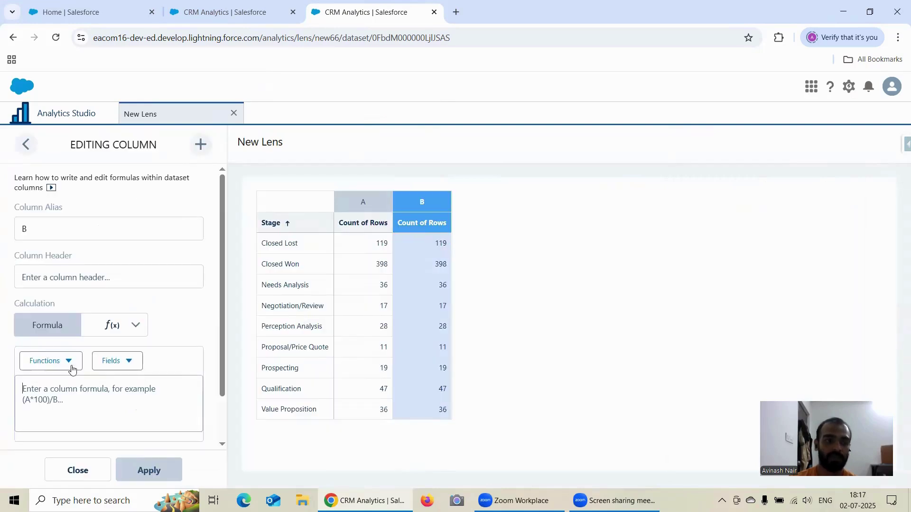
pyautogui.click(114, 324)
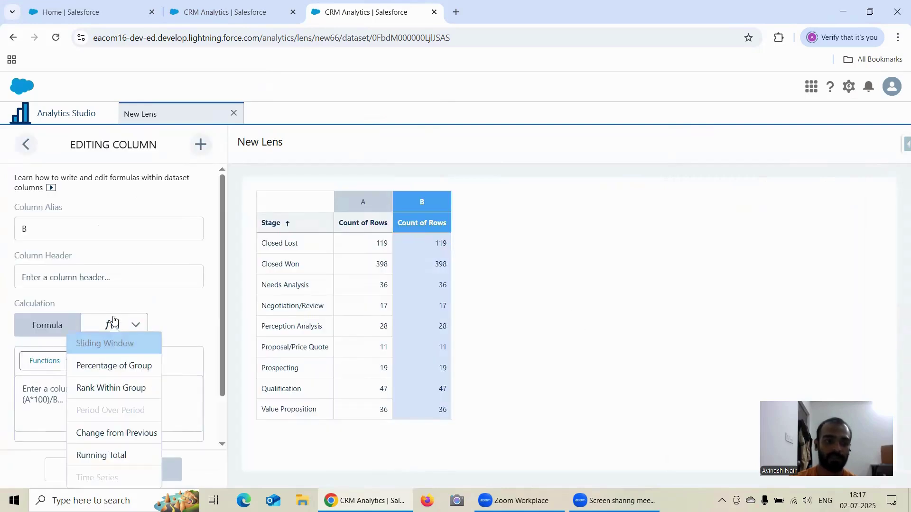
pyautogui.click(115, 389)
pyautogui.scroll(-2, 163, 342)
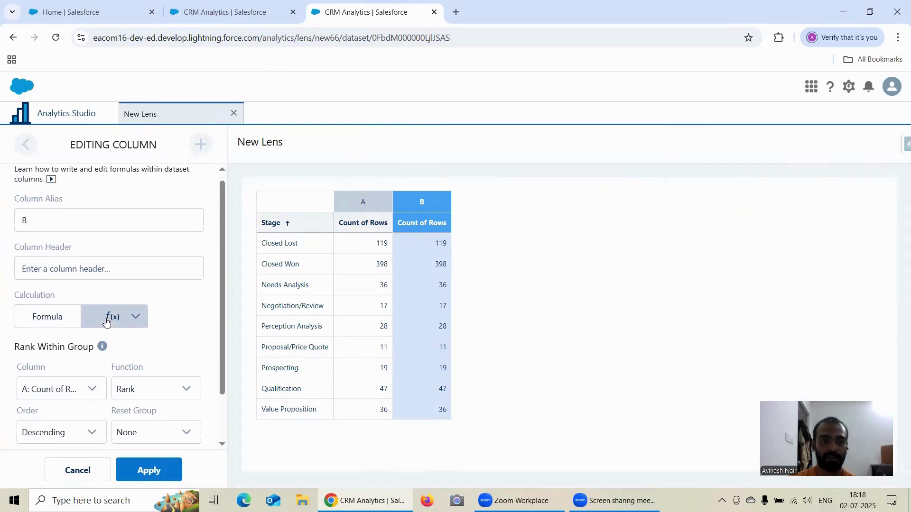
pyautogui.click(72, 272)
pyautogui.write('Rank')
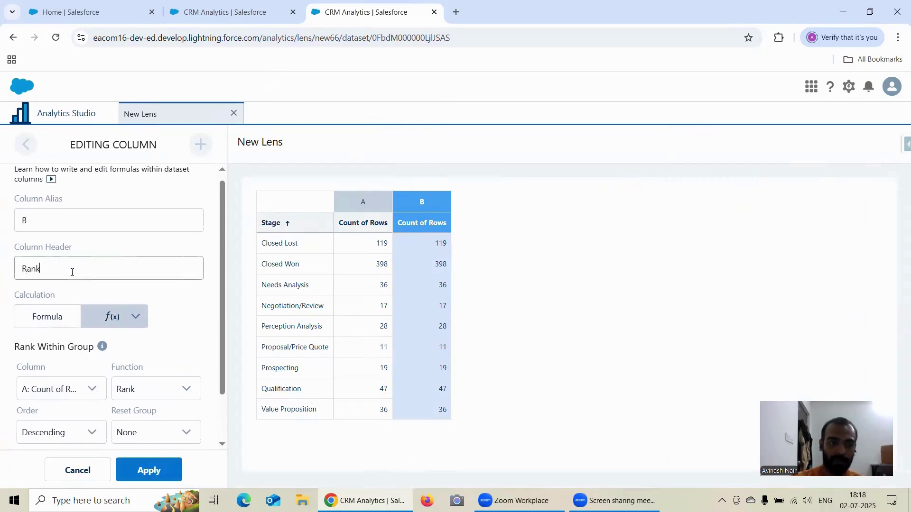
pyautogui.click(151, 469)
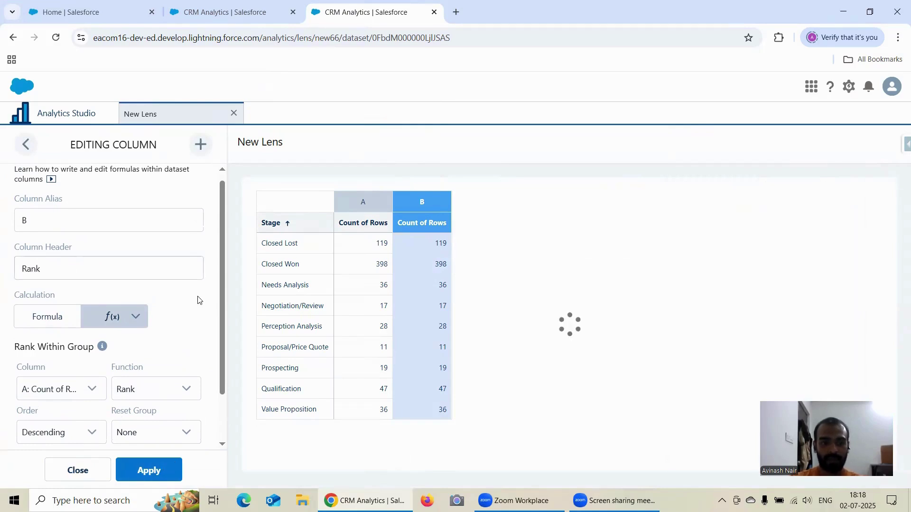
# - Add a column with the header Dense Rank that applies the Dense Rank function to Count of Rows in descending order using Rank Within Group
pyautogui.click(201, 145)
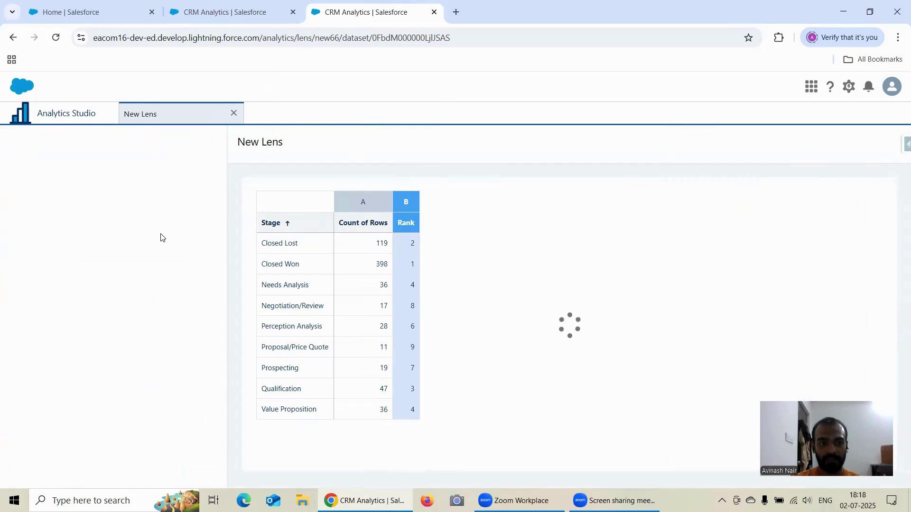
pyautogui.click(106, 273)
pyautogui.write('Dense Rank')
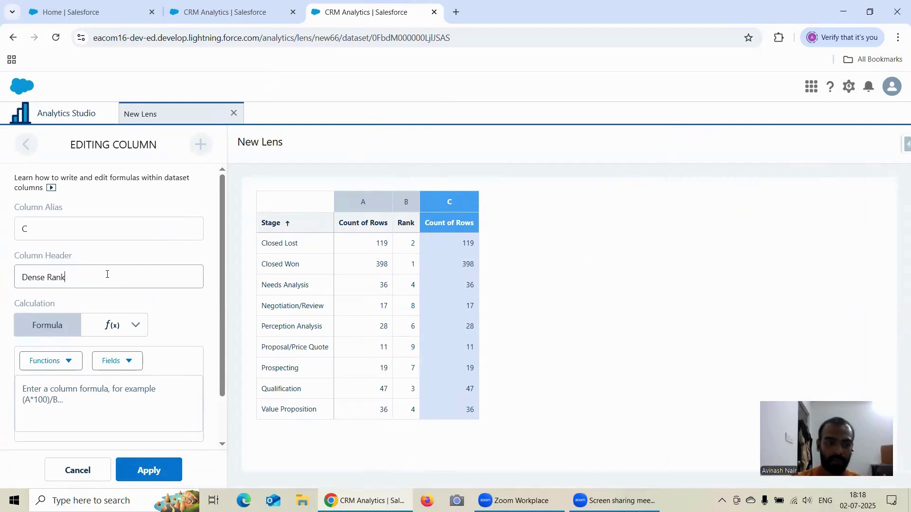
pyautogui.scroll(-1, 110, 277)
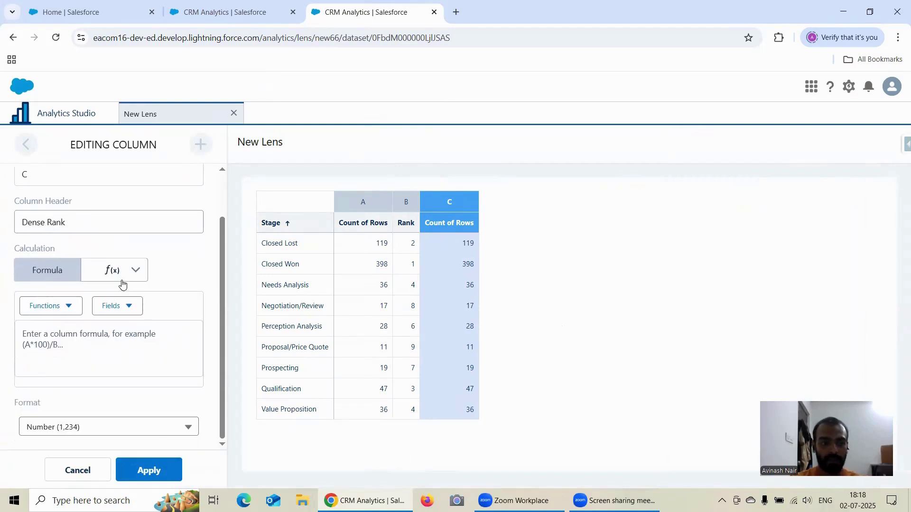
pyautogui.click(119, 271)
pyautogui.click(114, 344)
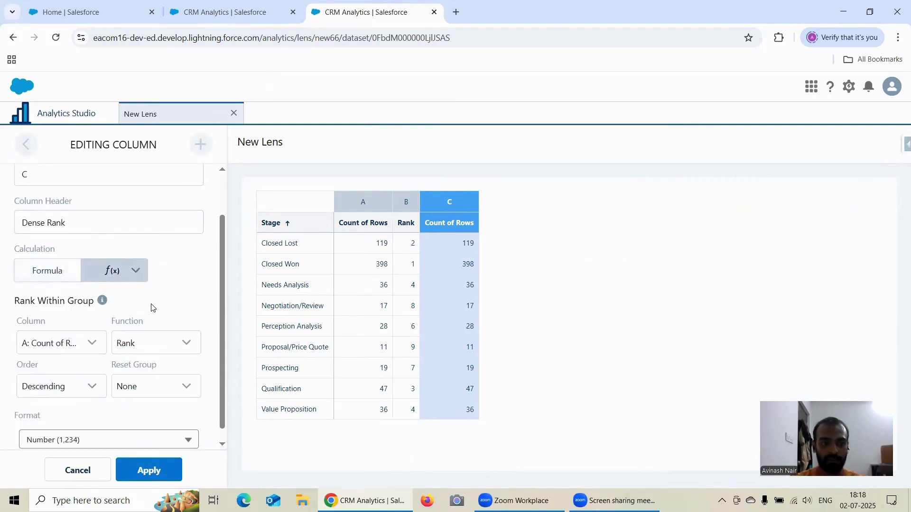
pyautogui.scroll(-1, 157, 330)
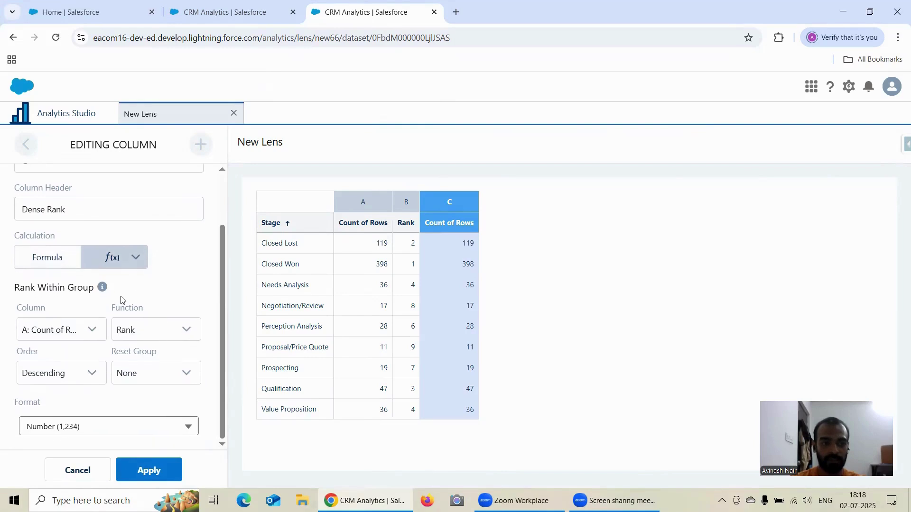
pyautogui.click(139, 331)
pyautogui.click(142, 373)
pyautogui.click(146, 472)
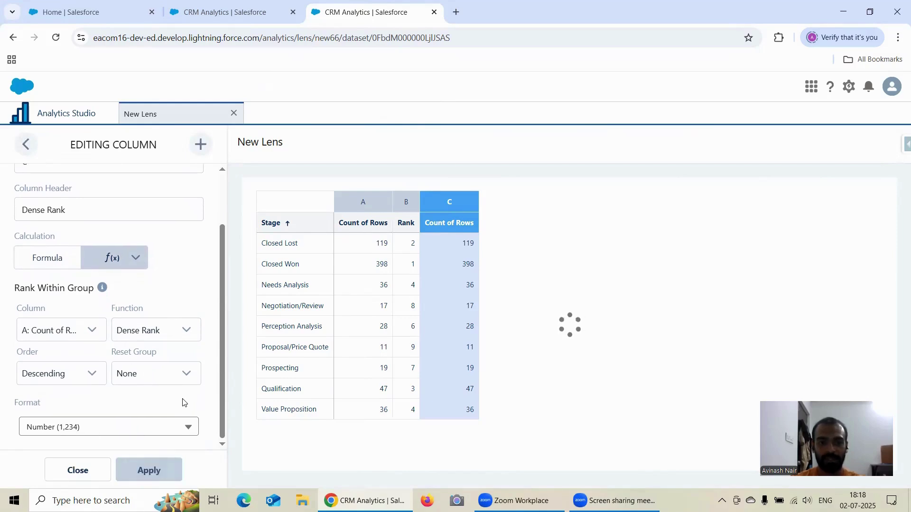
# - Add a Cumulative Distribution column that applies the Cumulative Distribution function of Rank Within Group to Count of Rows in descending order
pyautogui.click(200, 145)
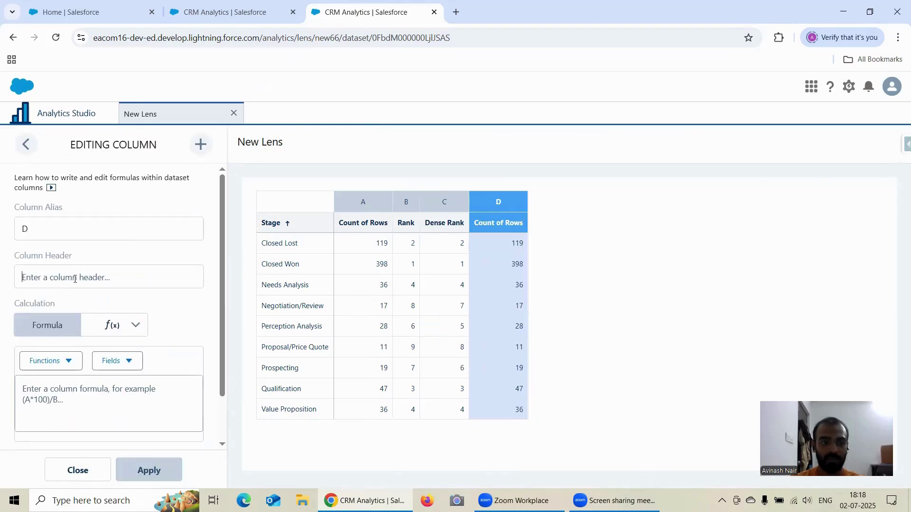
pyautogui.click(75, 279)
pyautogui.write('Cumu')
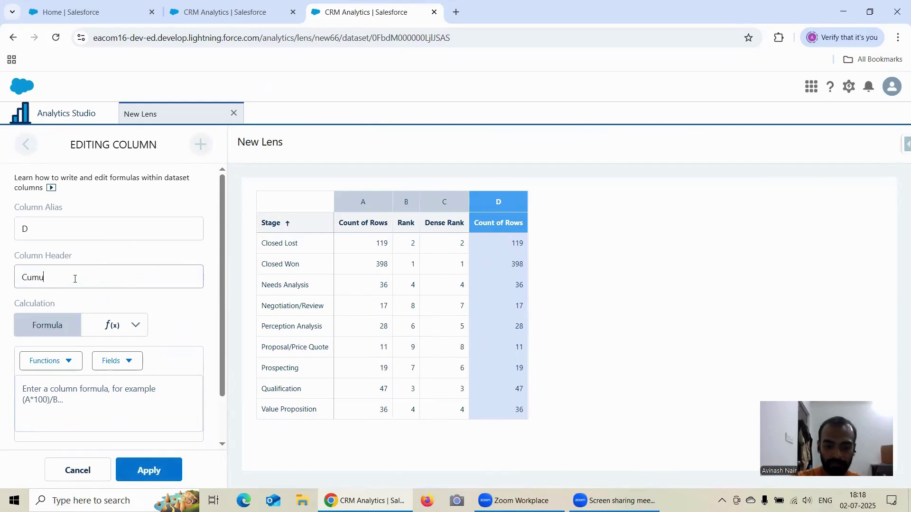
pyautogui.write('lative ')
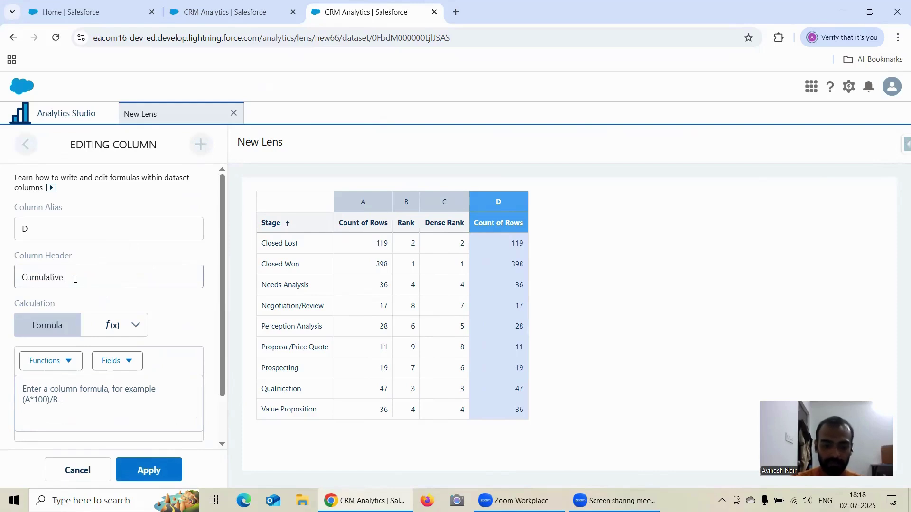
pyautogui.write('Distrib')
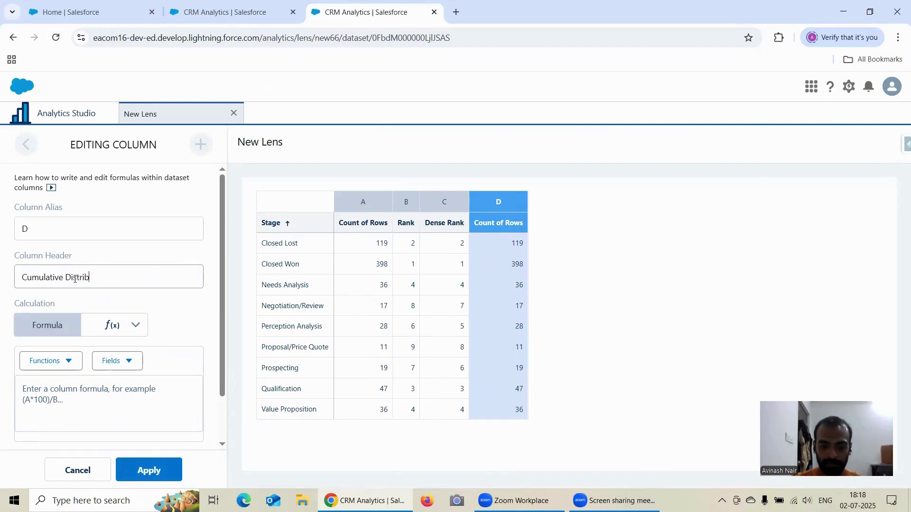
pyautogui.write('ution')
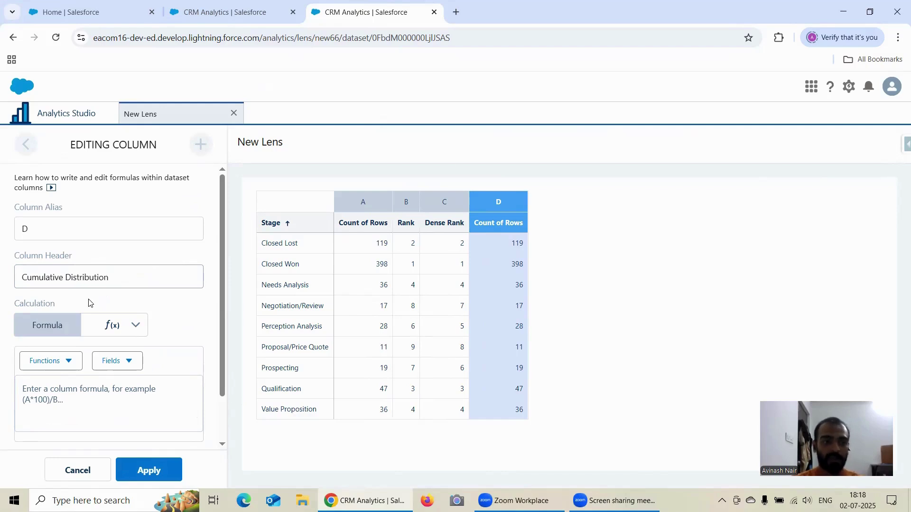
pyautogui.scroll(-1, 114, 284)
pyautogui.click(137, 271)
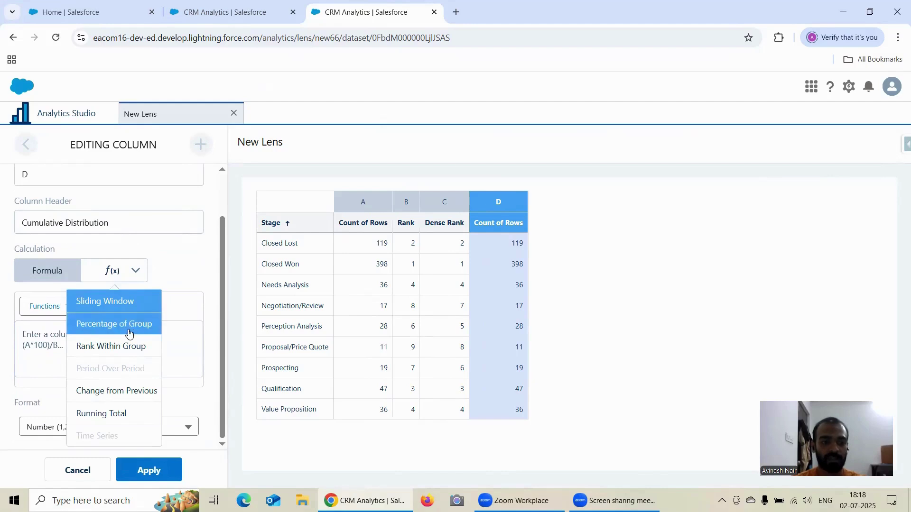
pyautogui.click(132, 345)
pyautogui.scroll(-1, 132, 342)
pyautogui.click(136, 332)
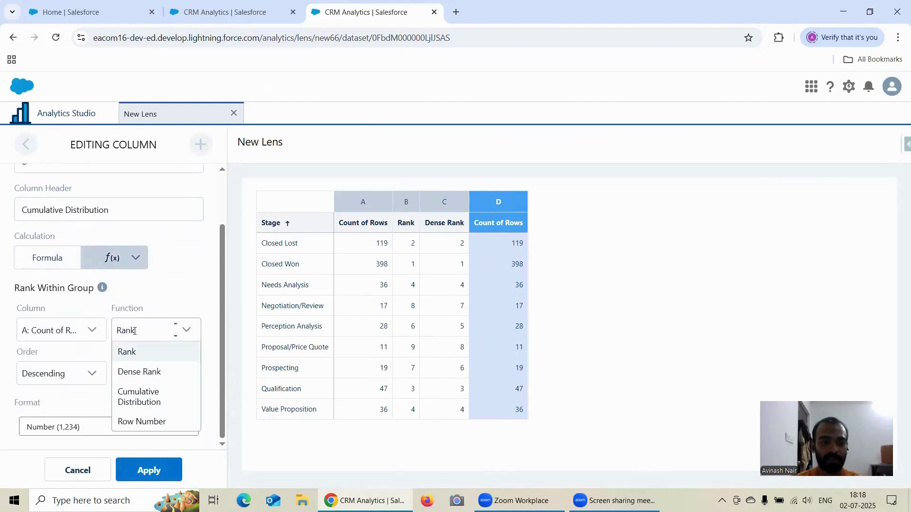
pyautogui.click(153, 403)
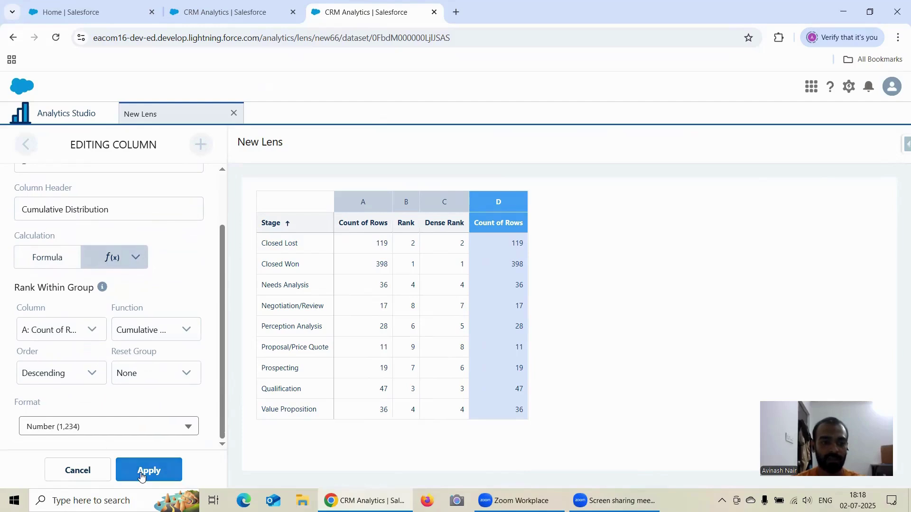
pyautogui.scroll(1, 169, 384)
pyautogui.click(159, 472)
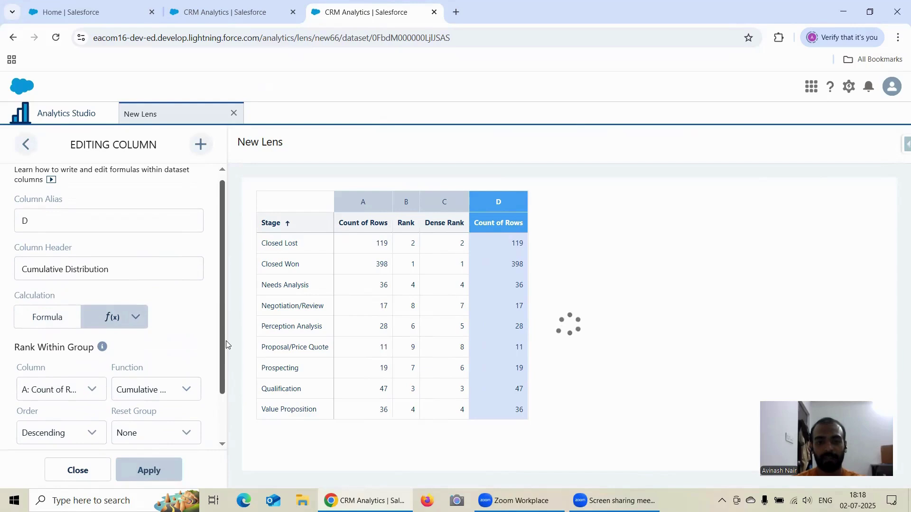
# - Add a Row Number column using Rank Within Group's Row Number function on Count of Rows in descending order, and close the column editor
pyautogui.click(199, 148)
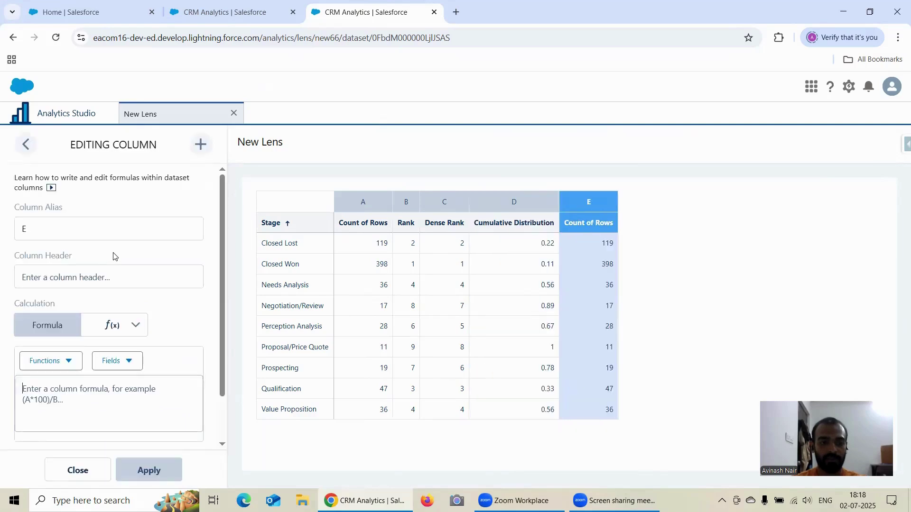
pyautogui.click(69, 273)
pyautogui.write('Ro')
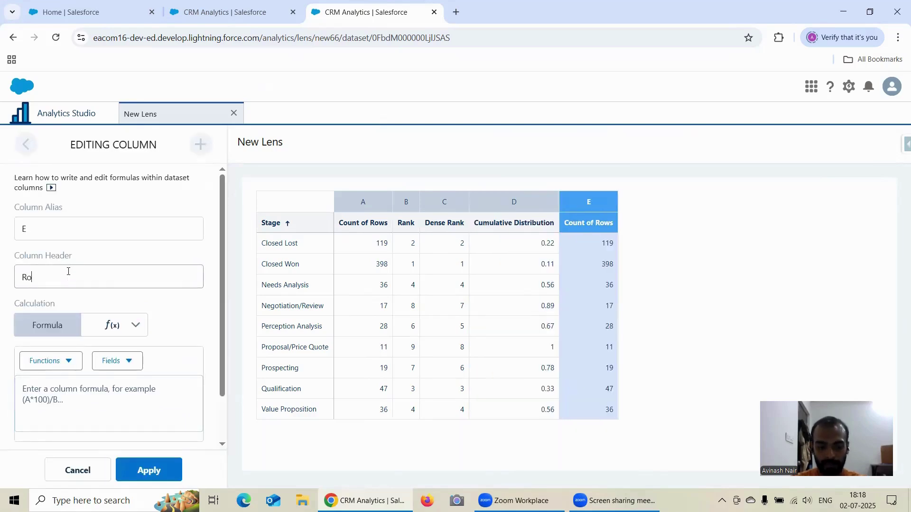
pyautogui.write('w Number')
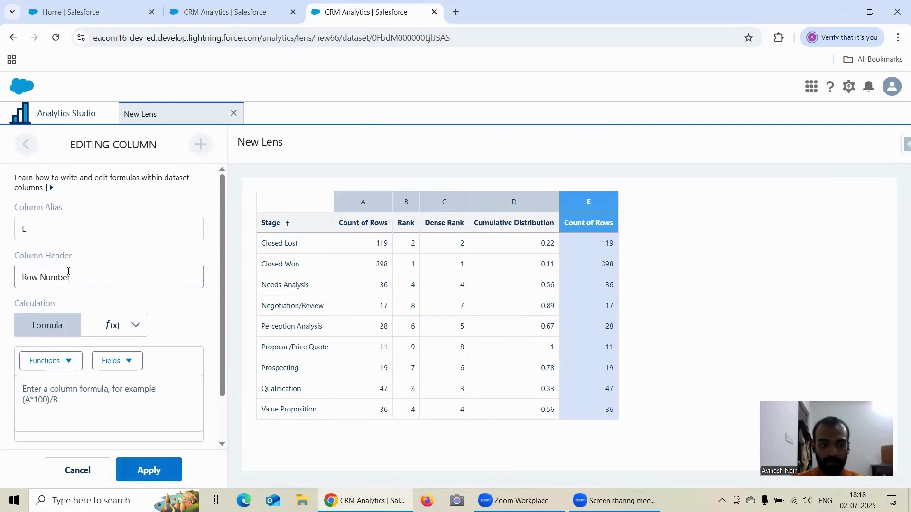
pyautogui.scroll(-2, 135, 254)
pyautogui.click(118, 270)
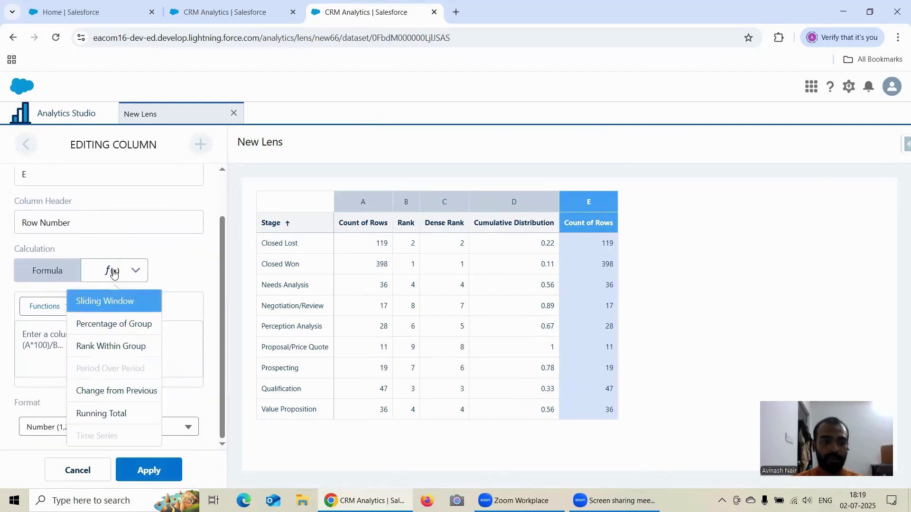
pyautogui.moveTo(123, 347); pyautogui.dragTo(121, 363)
pyautogui.click(133, 348)
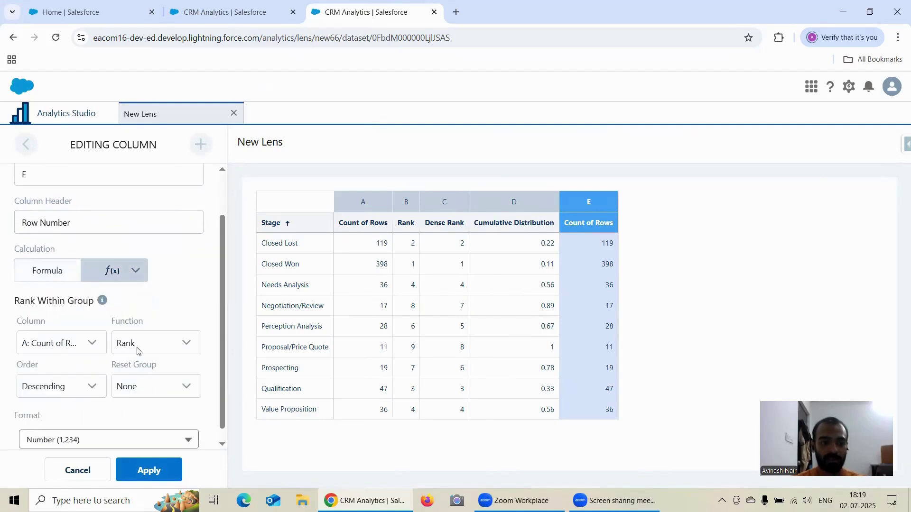
pyautogui.click(137, 350)
pyautogui.click(143, 433)
pyautogui.scroll(-1, 140, 355)
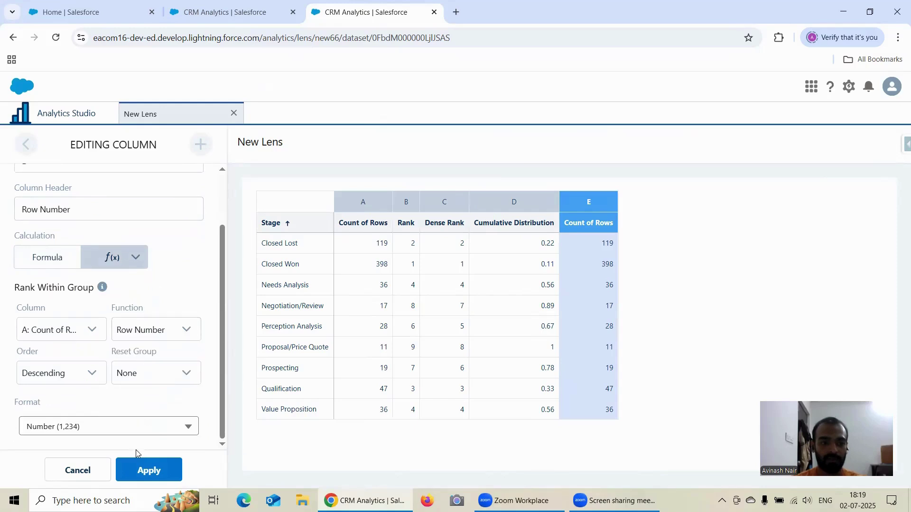
pyautogui.click(145, 469)
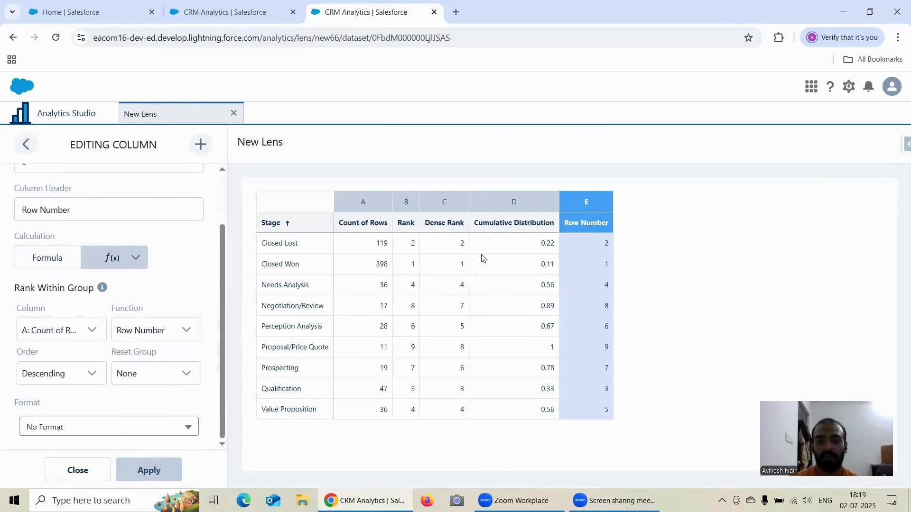
pyautogui.scroll(3, 208, 272)
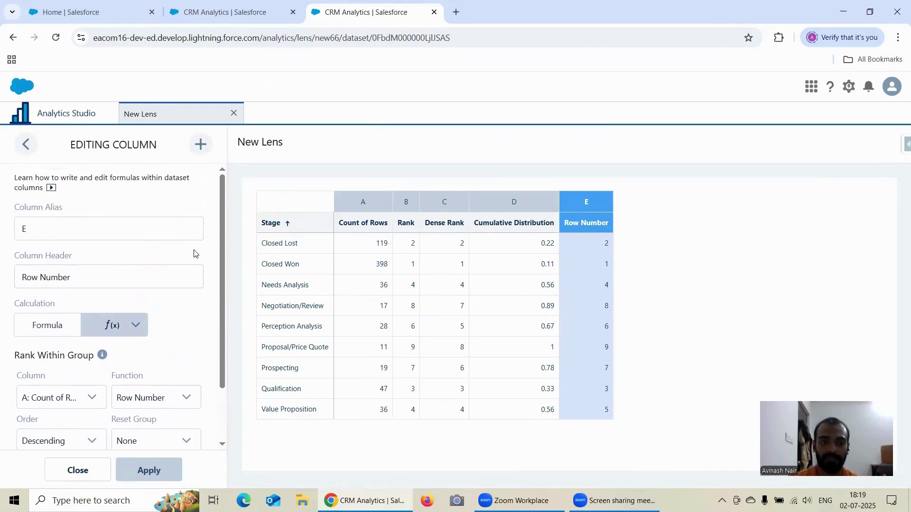
pyautogui.click(79, 471)
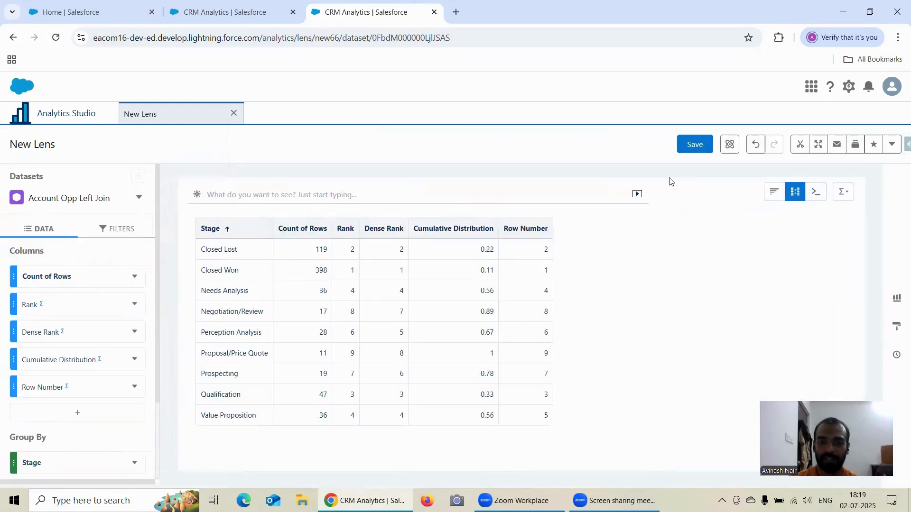
# - Save the lens as "Sub-Functions under Rank Functionality" in the Recipe Dataset app
pyautogui.click(694, 146)
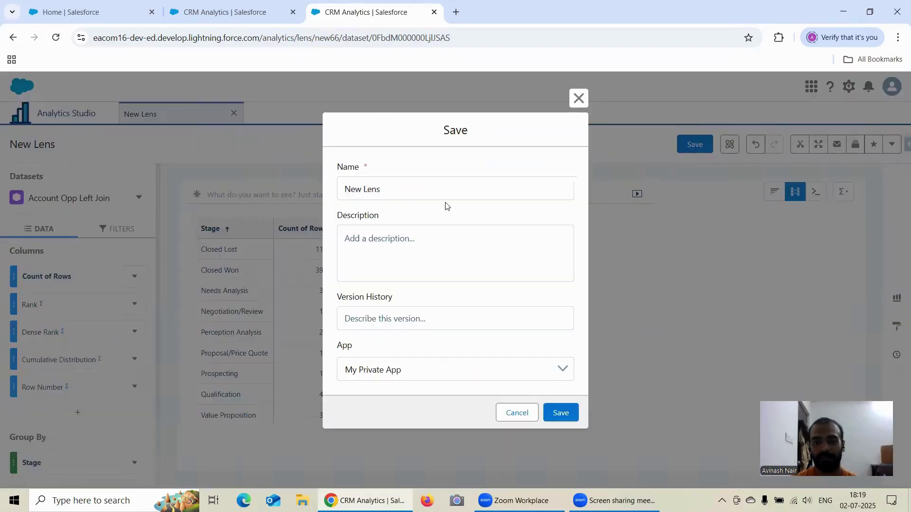
pyautogui.tripleClick(435, 187)
pyautogui.write('Sub')
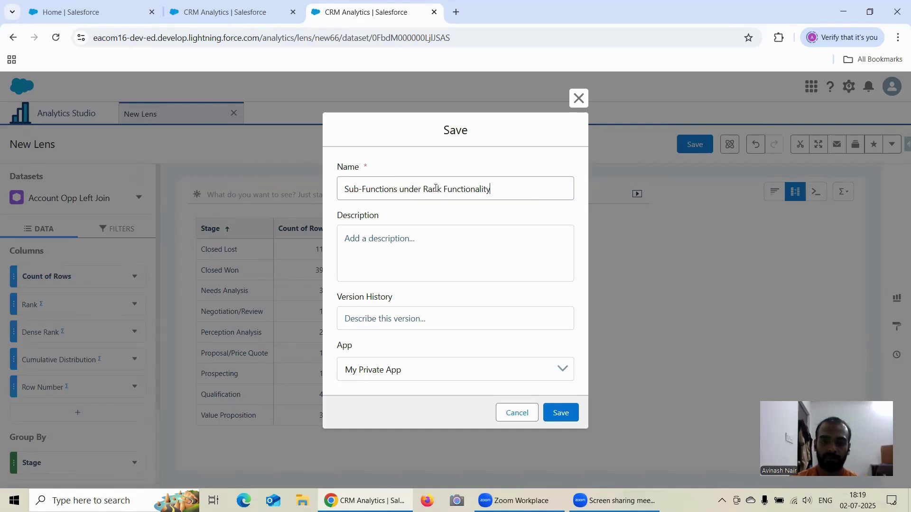
pyautogui.click(417, 365)
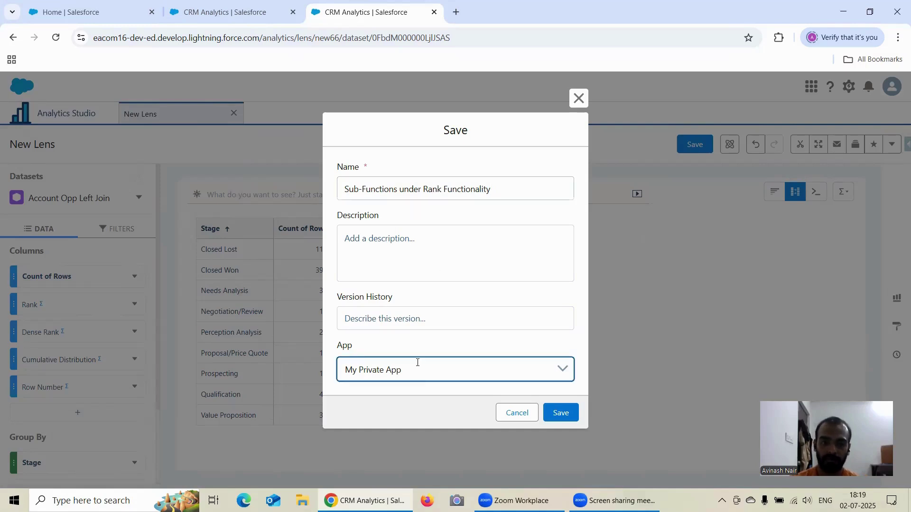
pyautogui.click(412, 426)
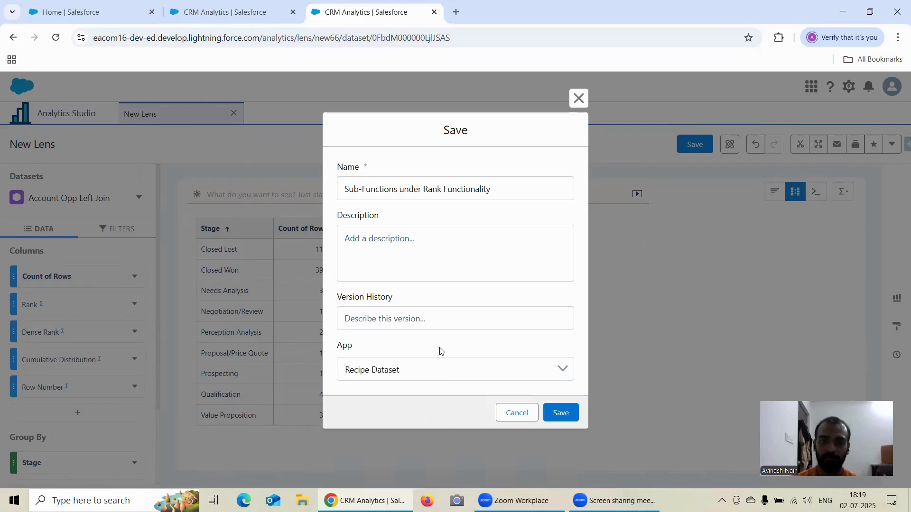
pyautogui.click(555, 410)
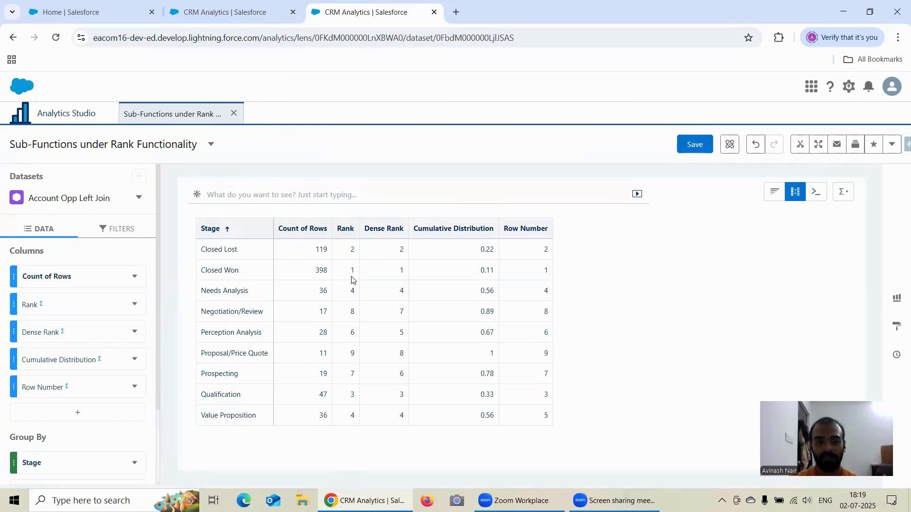
# - Return to the Analytics Studio home alongside the individual function lenses and explore the Account Opp Left Join dataset in a new lens
pyautogui.moveTo(345, 237)
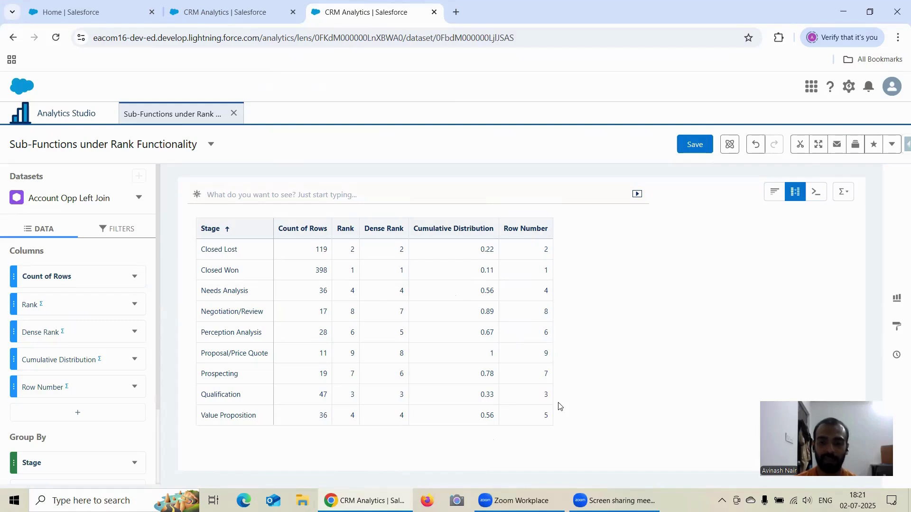
pyautogui.click(220, 15)
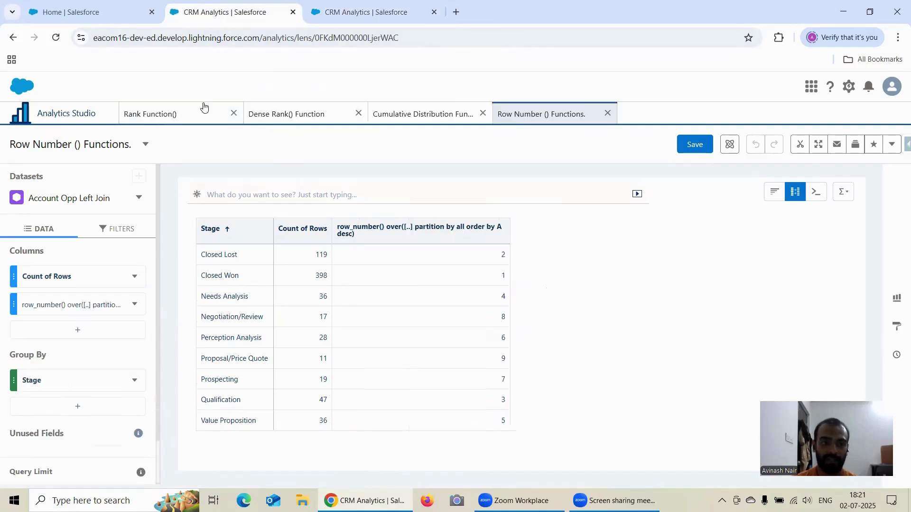
pyautogui.click(82, 114)
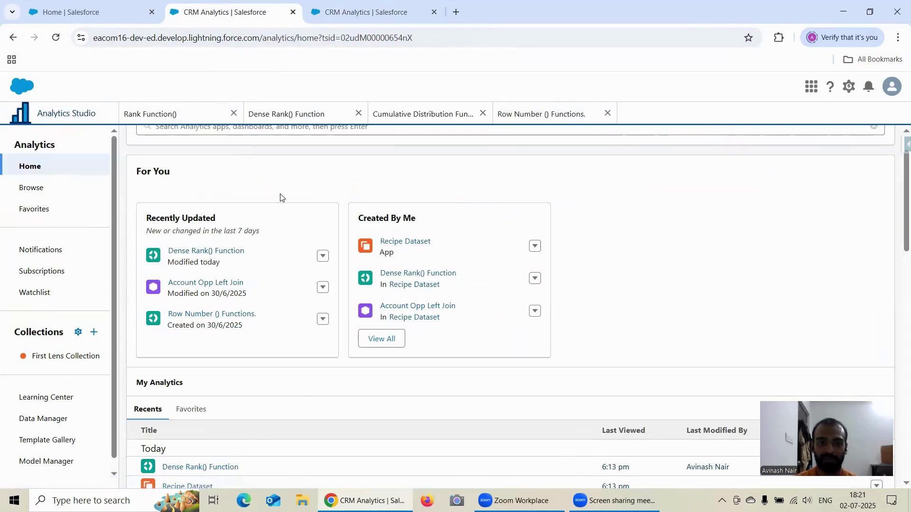
pyautogui.click(227, 282)
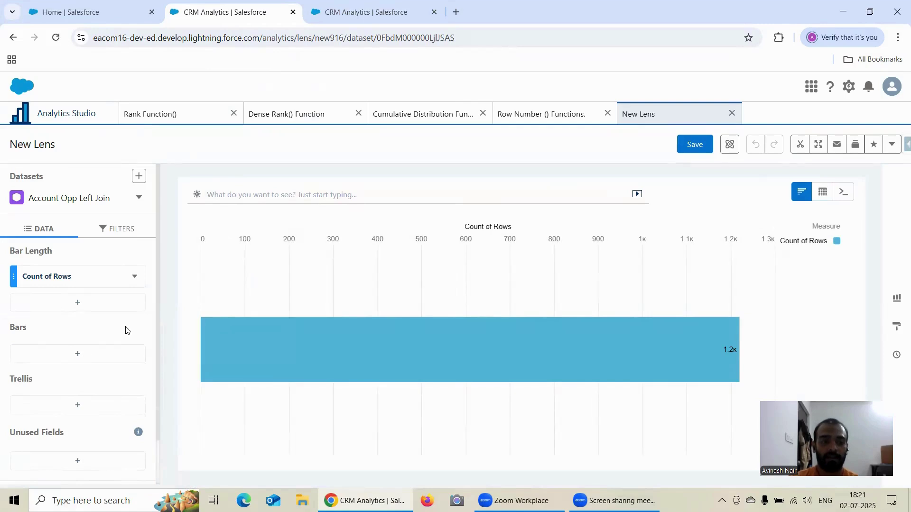
# - Group the new lens's bars by Stage
pyautogui.click(80, 356)
pyautogui.scroll(-3, 230, 270)
pyautogui.scroll(2, 223, 323)
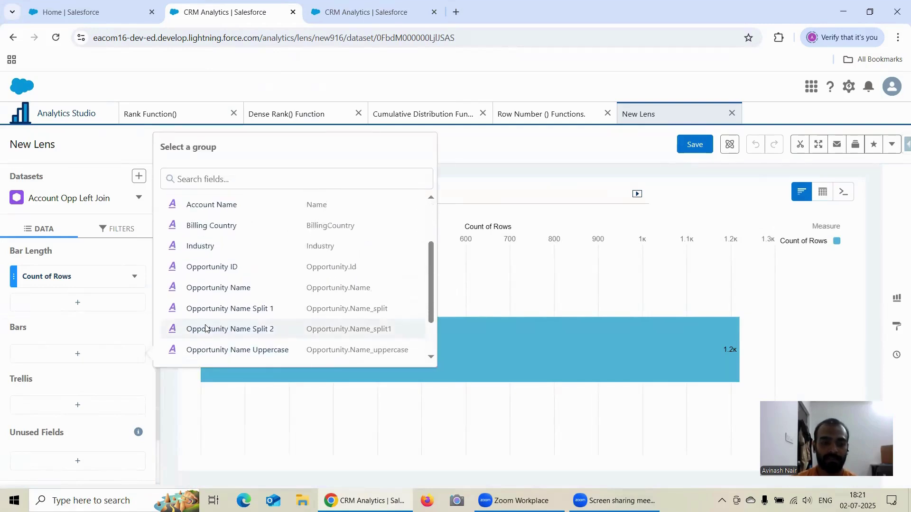
pyautogui.scroll(-3, 206, 328)
pyautogui.click(198, 331)
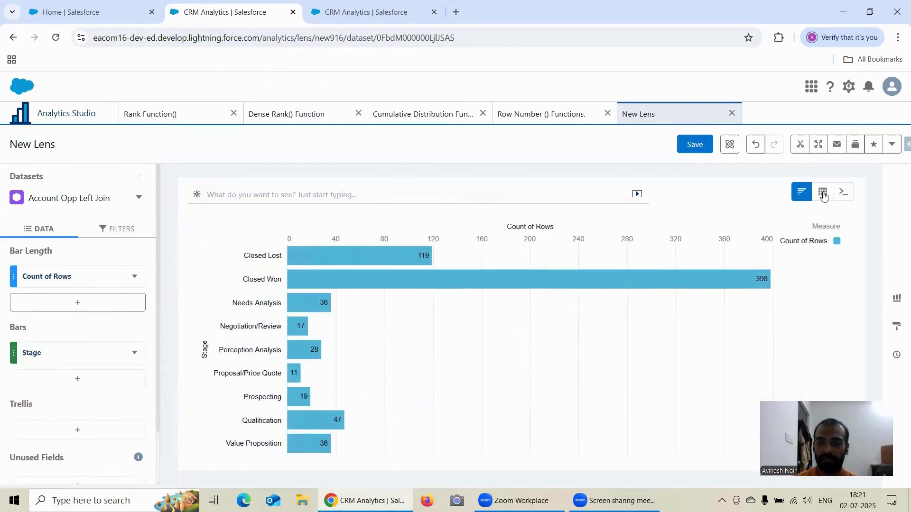
# - Convert the new lens's bar chart to a compare table and add a second column as a formula column
pyautogui.click(824, 196)
pyautogui.click(824, 196)
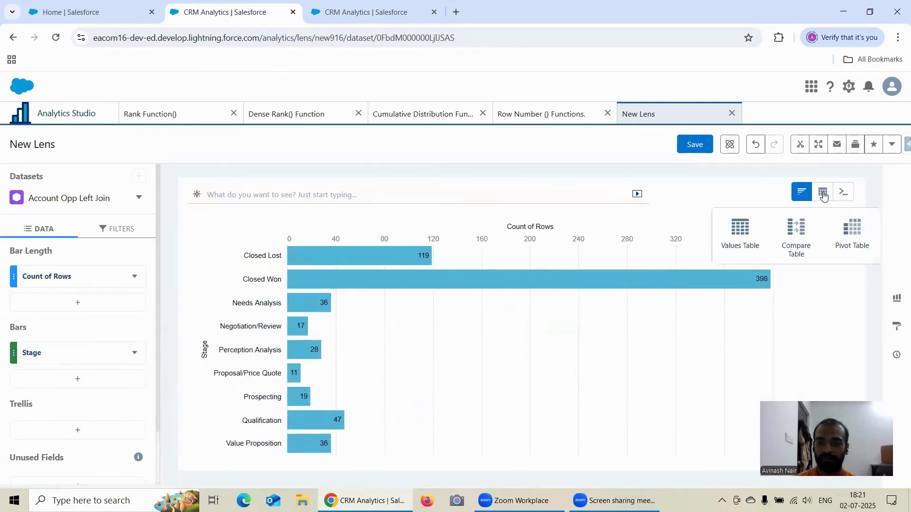
pyautogui.click(797, 228)
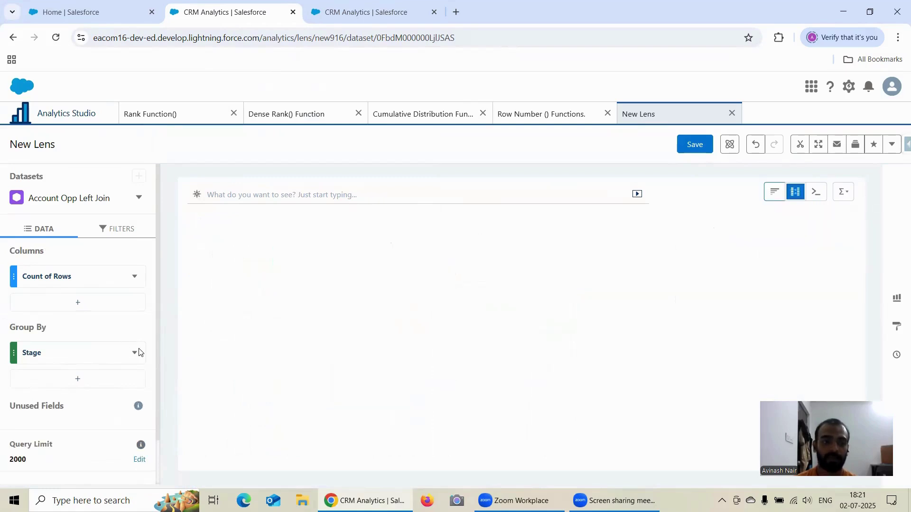
pyautogui.click(134, 276)
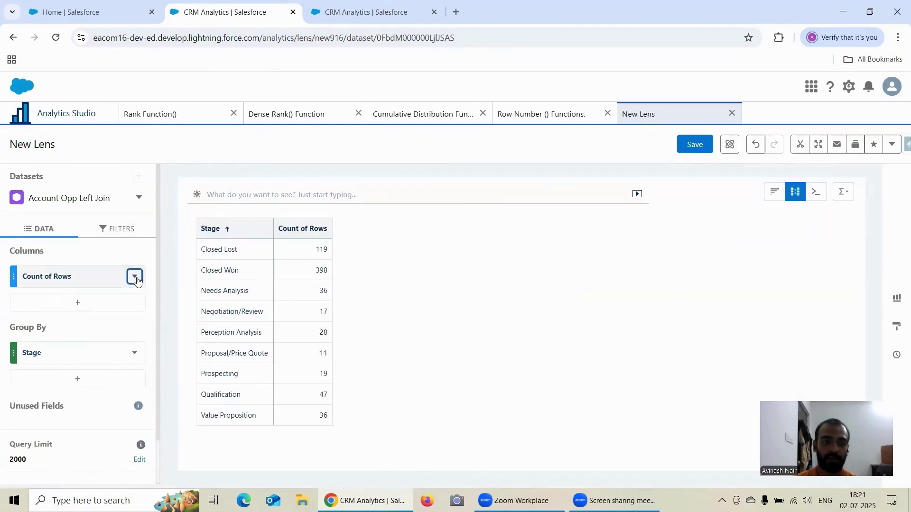
pyautogui.click(88, 304)
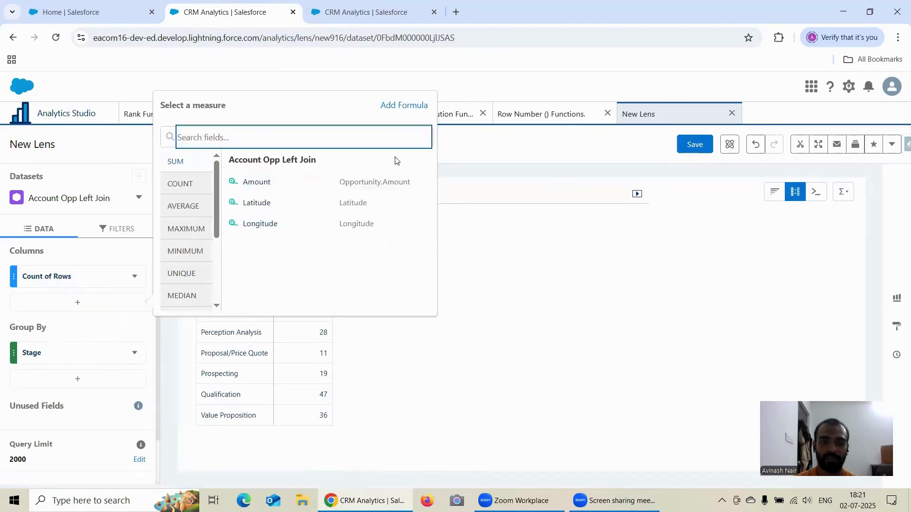
pyautogui.click(386, 104)
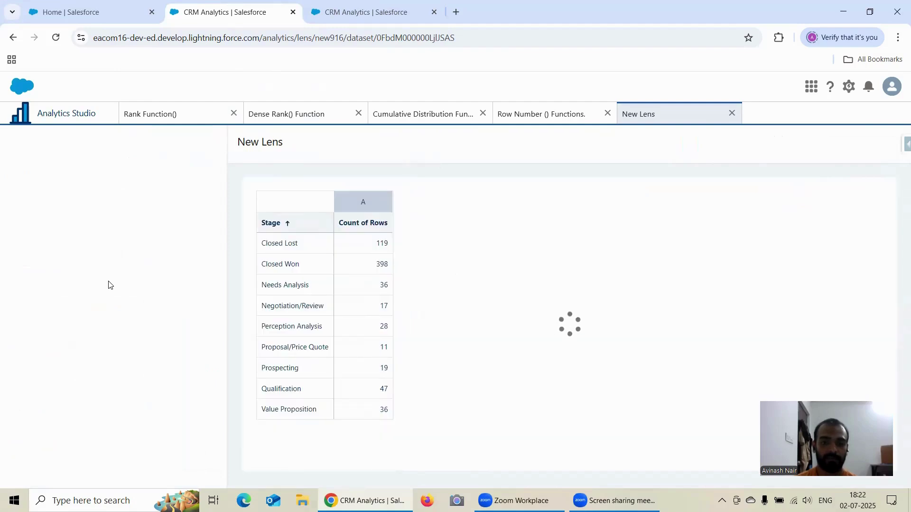
# - Try setting column B's calculation to Change from Previous on Count of Rows, calculated as Unit Change
pyautogui.scroll(-1, 85, 284)
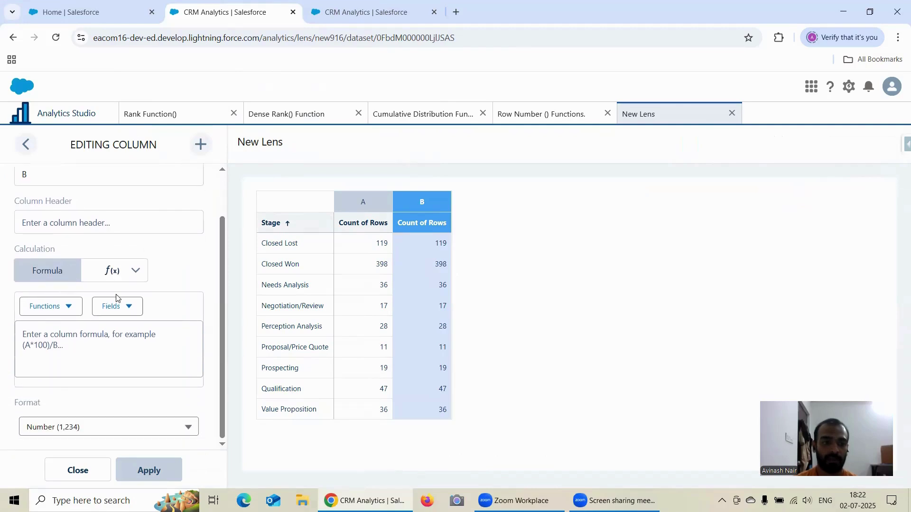
pyautogui.click(118, 271)
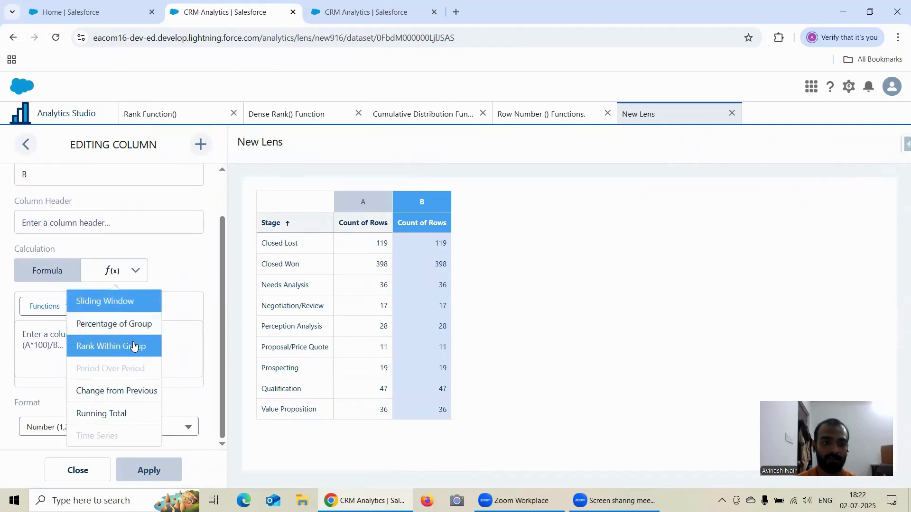
pyautogui.click(134, 391)
pyautogui.scroll(-1, 141, 327)
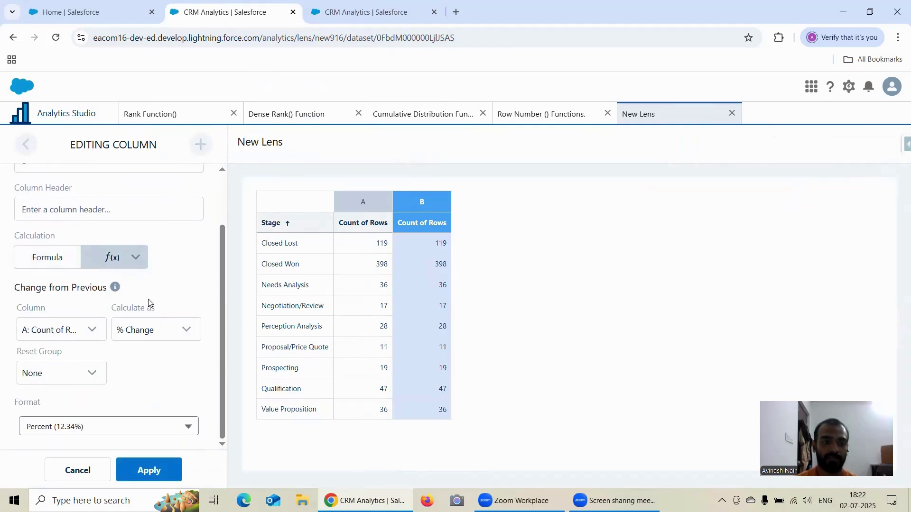
pyautogui.click(146, 332)
pyautogui.click(147, 375)
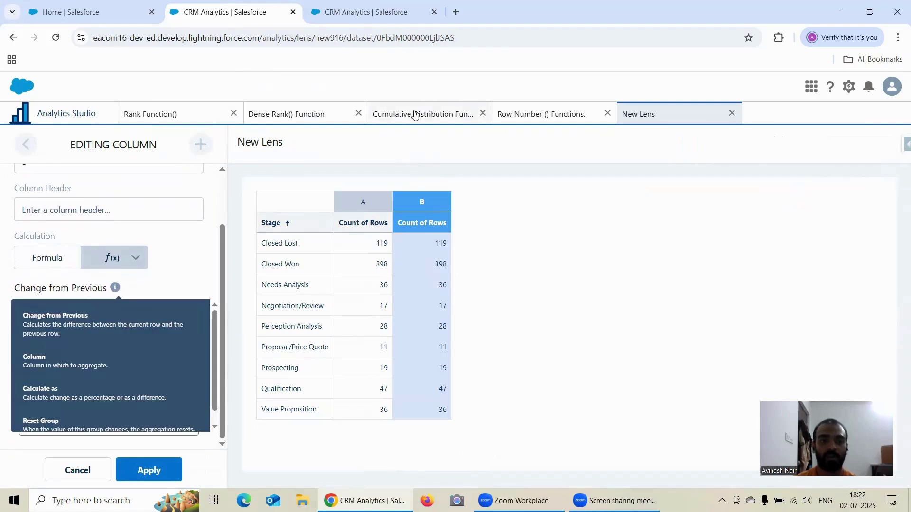
# - Check the Rank Function() lens and open the Rank column of the Sub-Functions under Rank Functionality lens for editing
pyautogui.click(167, 123)
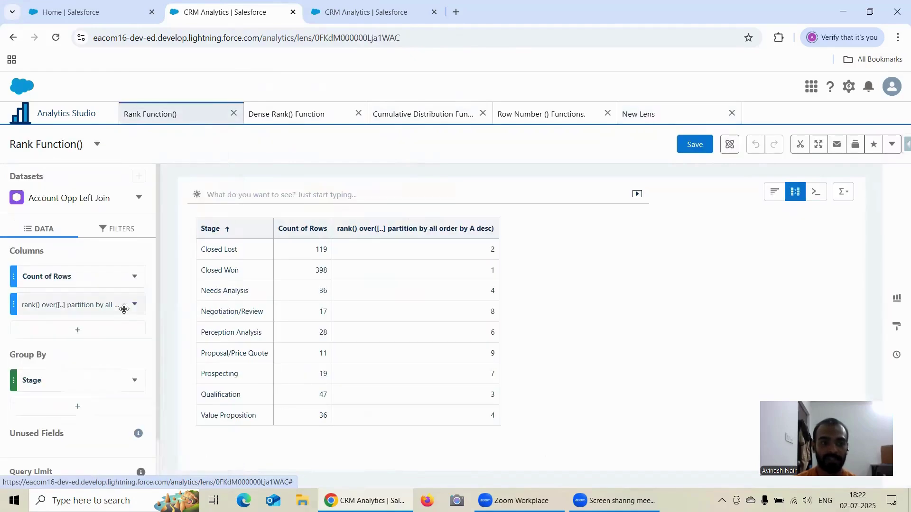
pyautogui.scroll(-1, 127, 304)
pyautogui.scroll(1, 127, 304)
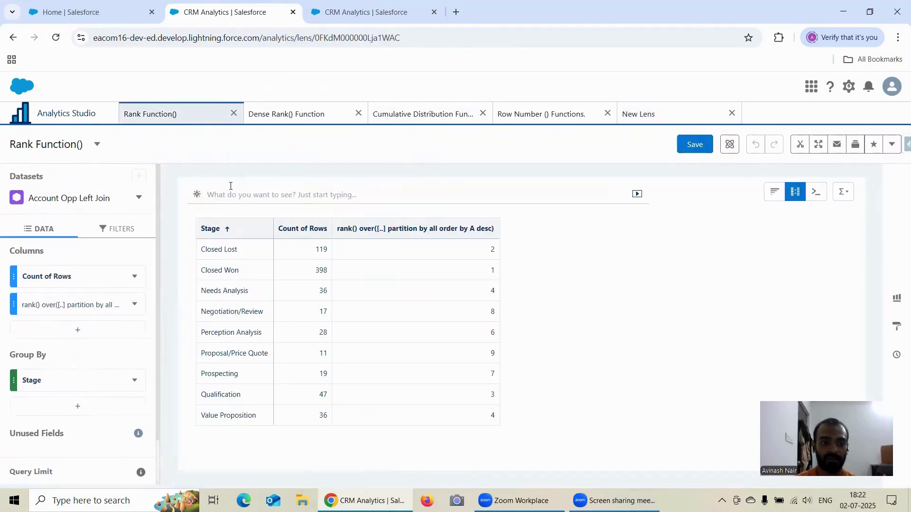
pyautogui.click(330, 16)
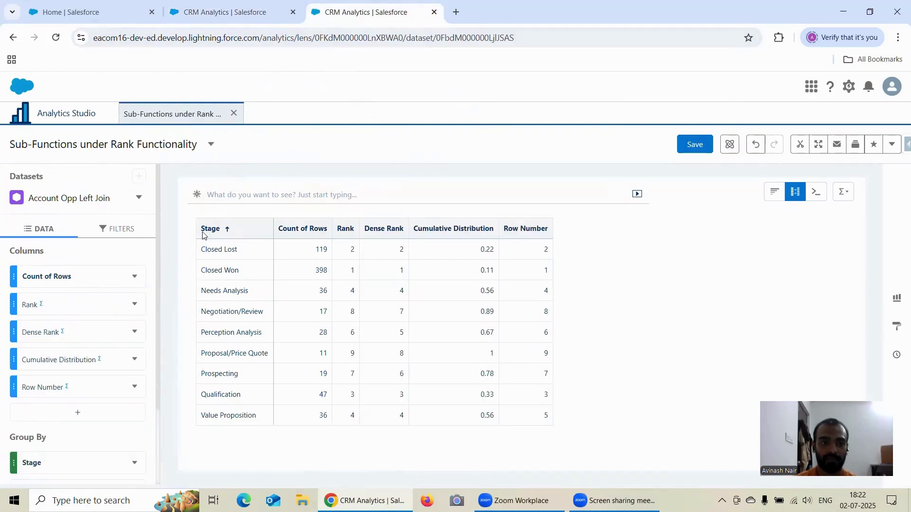
pyautogui.click(135, 303)
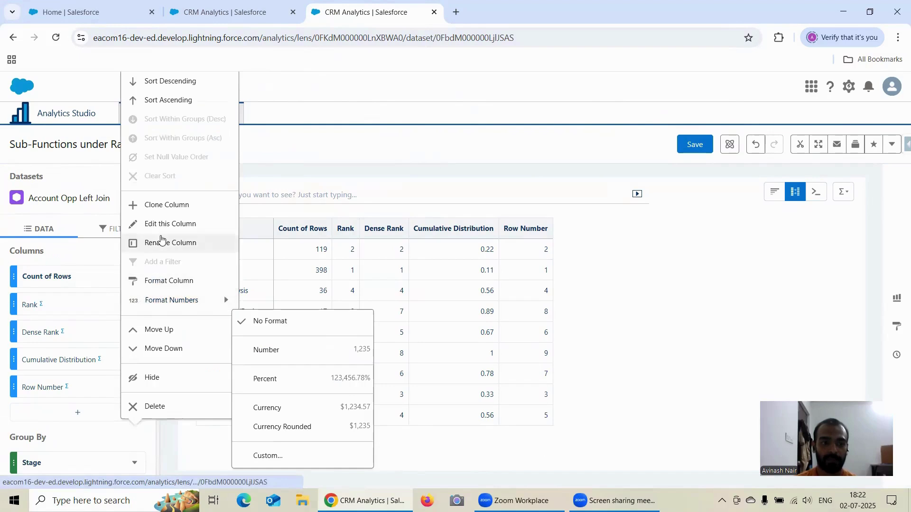
pyautogui.click(171, 222)
pyautogui.scroll(-1, 121, 314)
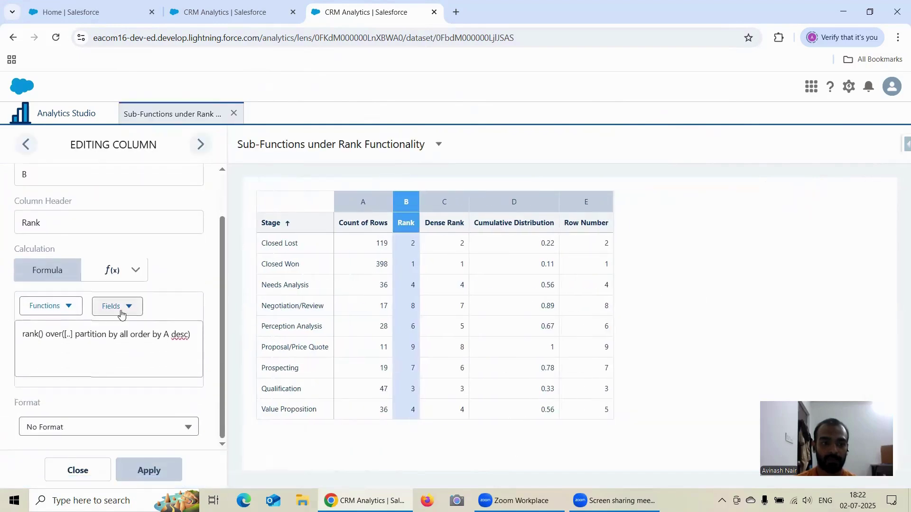
# - Replace the Rank column's formula with Rank Within Group, using the Rank function on Count of Rows in descending order
pyautogui.click(116, 306)
pyautogui.click(135, 270)
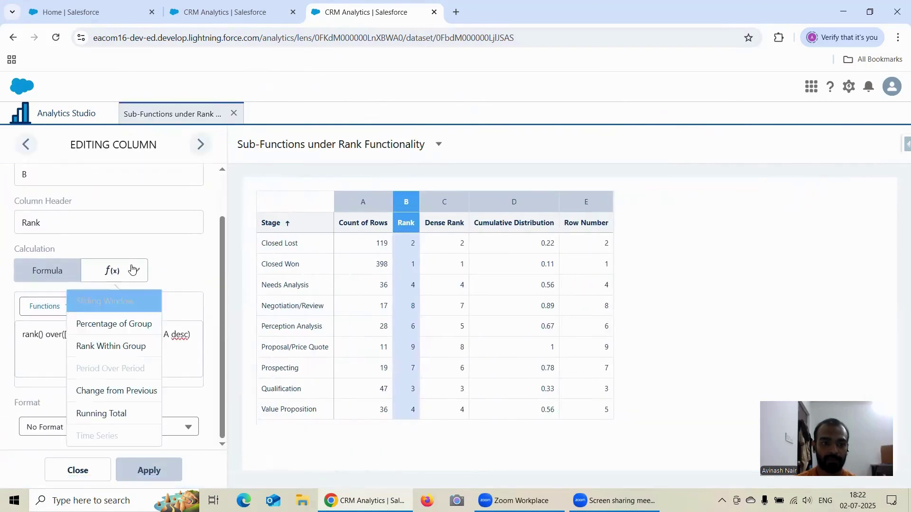
pyautogui.click(123, 346)
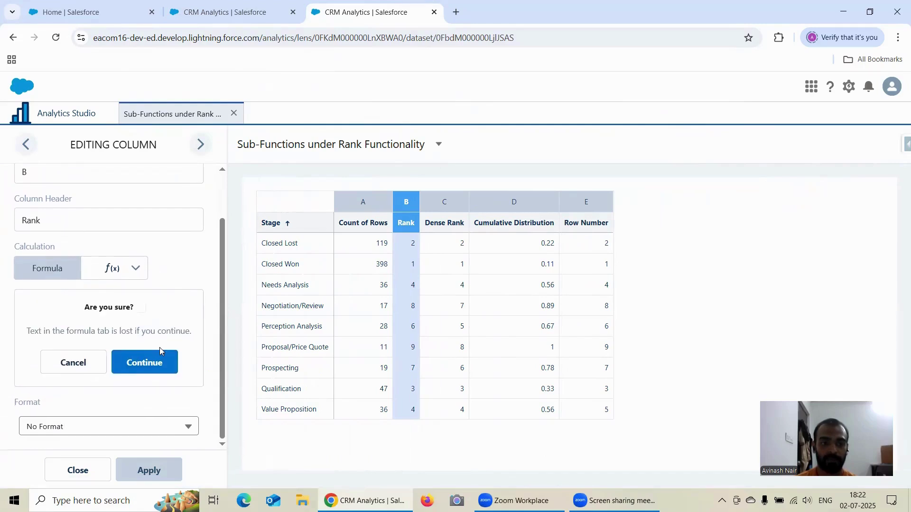
pyautogui.click(144, 364)
pyautogui.scroll(-1, 168, 340)
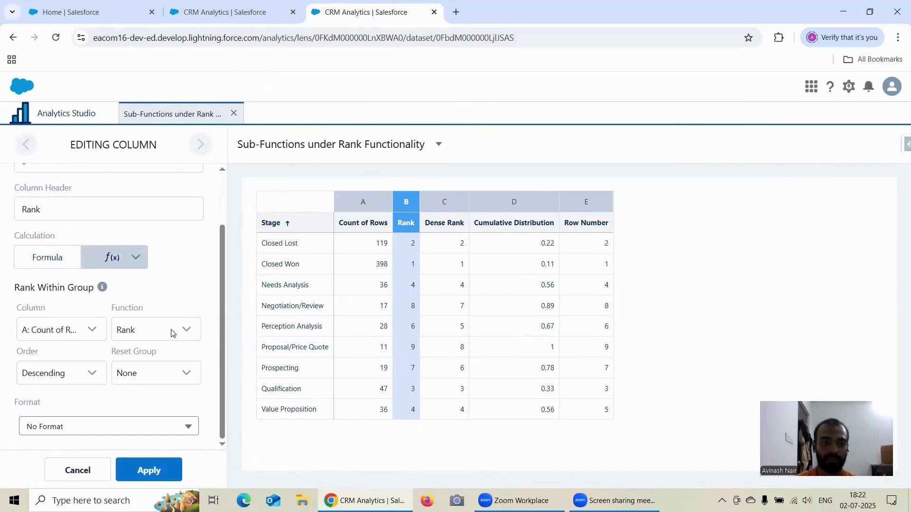
pyautogui.click(148, 327)
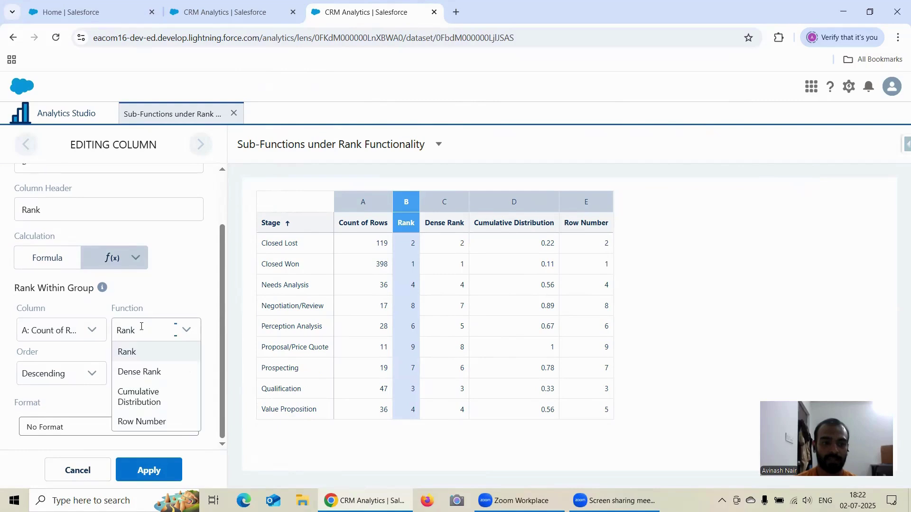
pyautogui.click(141, 359)
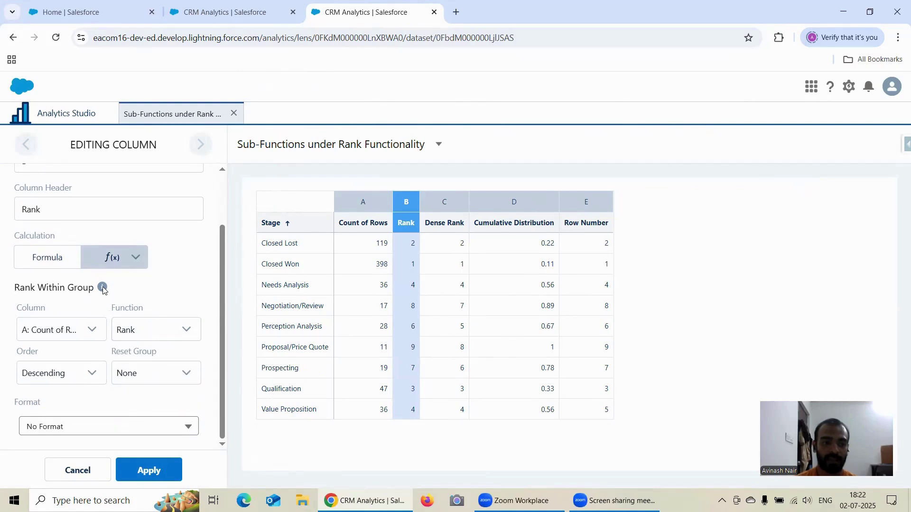
# - Read the Rank Within Group help text and change the Rank column's function to Dense Rank
pyautogui.moveTo(103, 290)
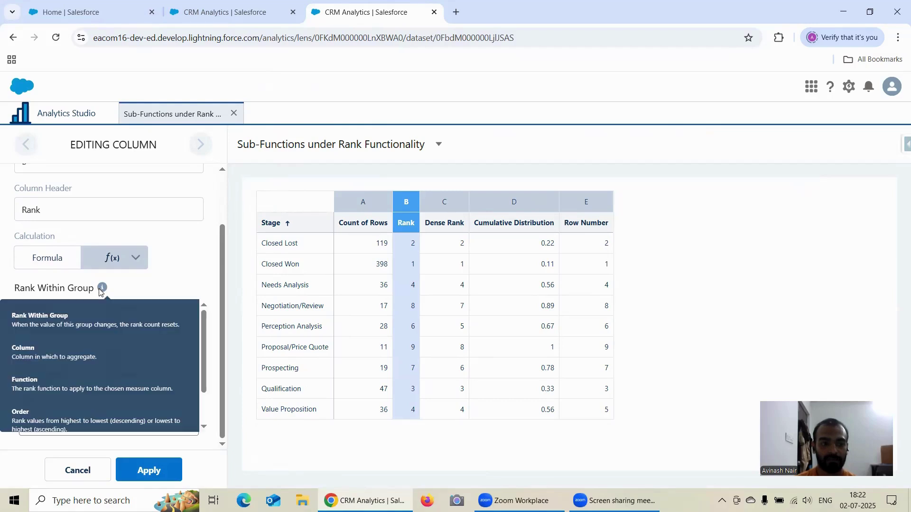
pyautogui.scroll(-1, 106, 306)
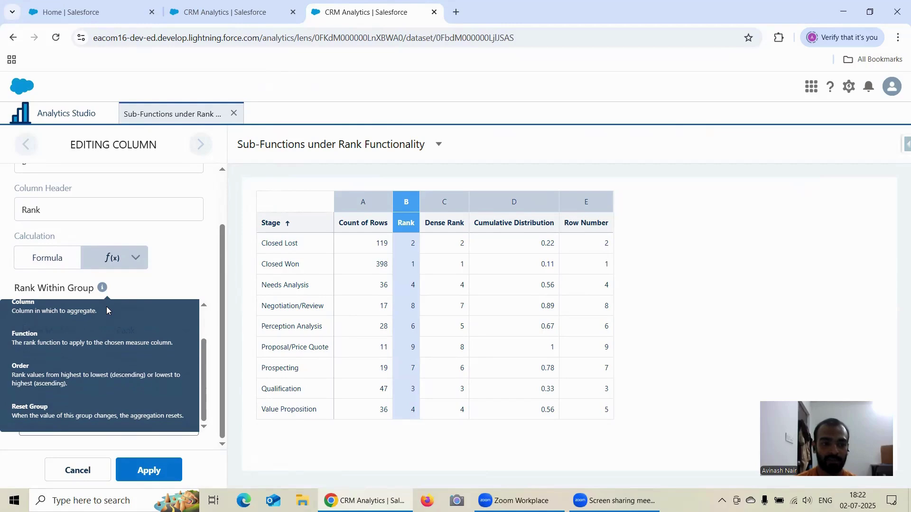
pyautogui.click(142, 332)
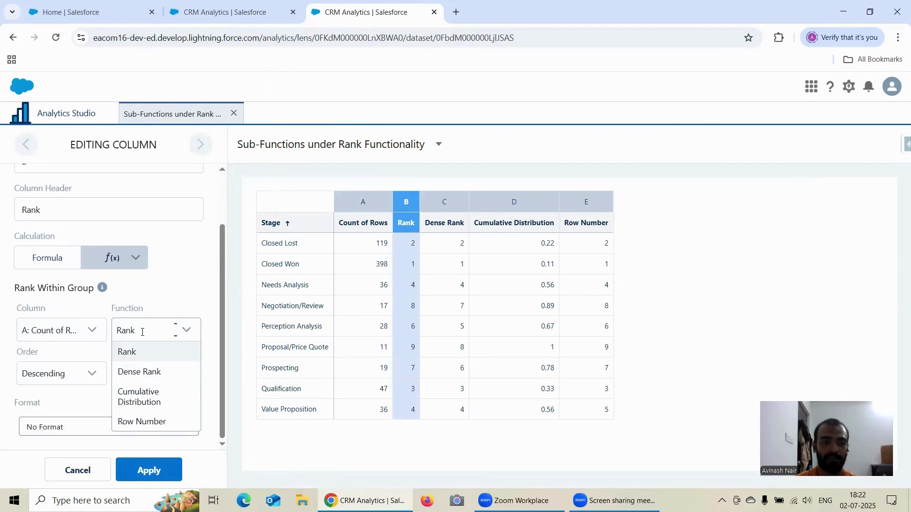
pyautogui.click(144, 377)
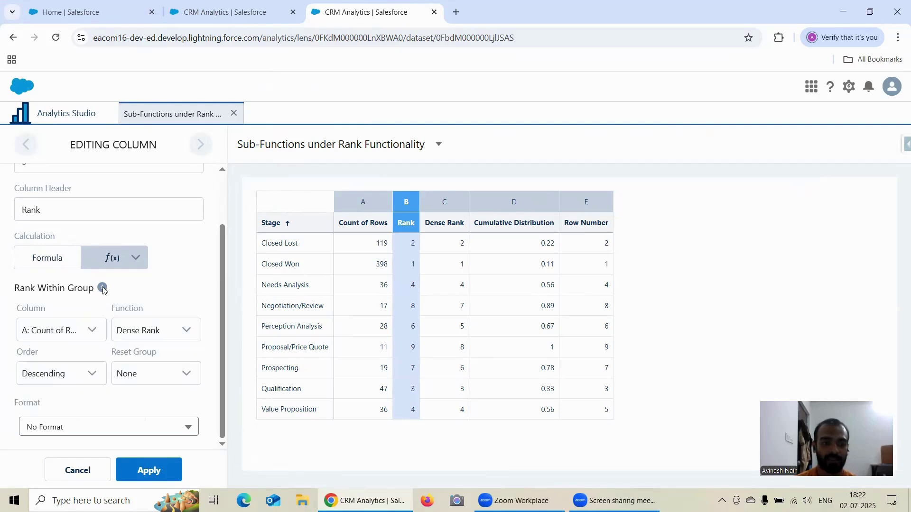
pyautogui.scroll(-1, 104, 344)
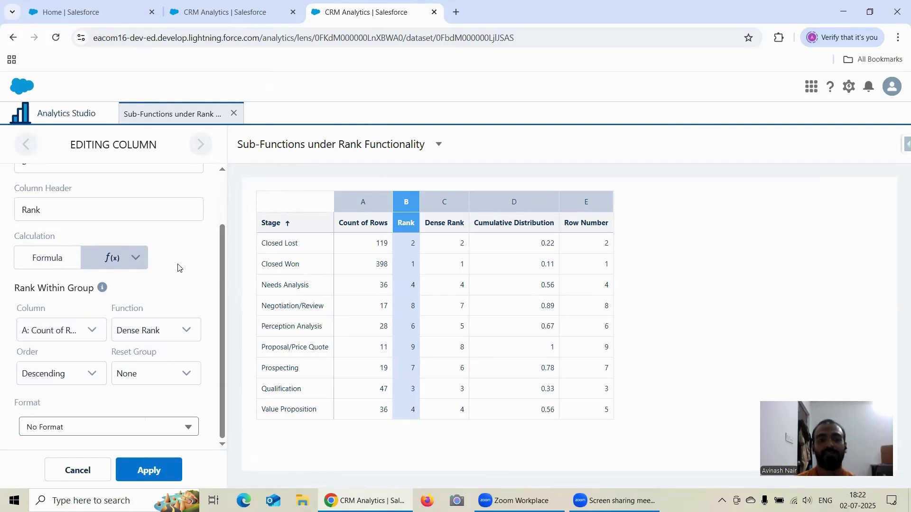
# - Review the Change from Previous help and Reset Group choices for column B in the new lens, and close the column editor
pyautogui.click(222, 16)
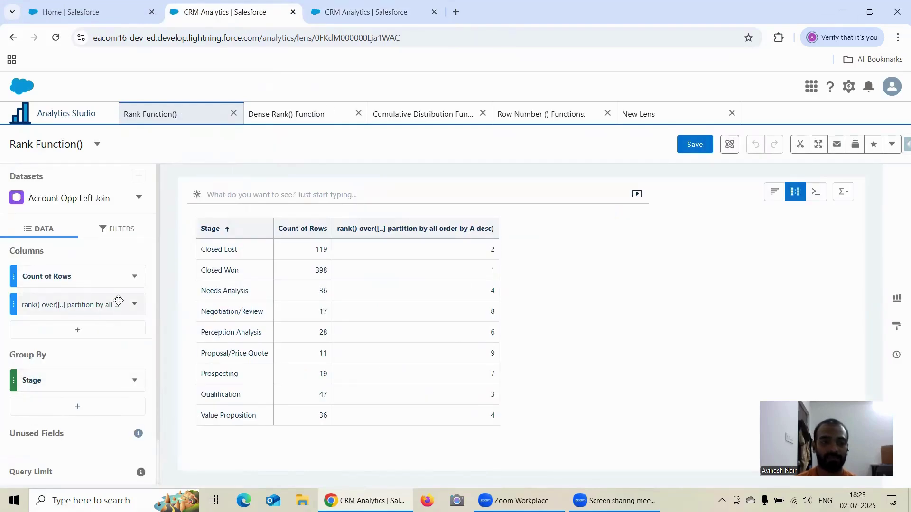
pyautogui.click(655, 114)
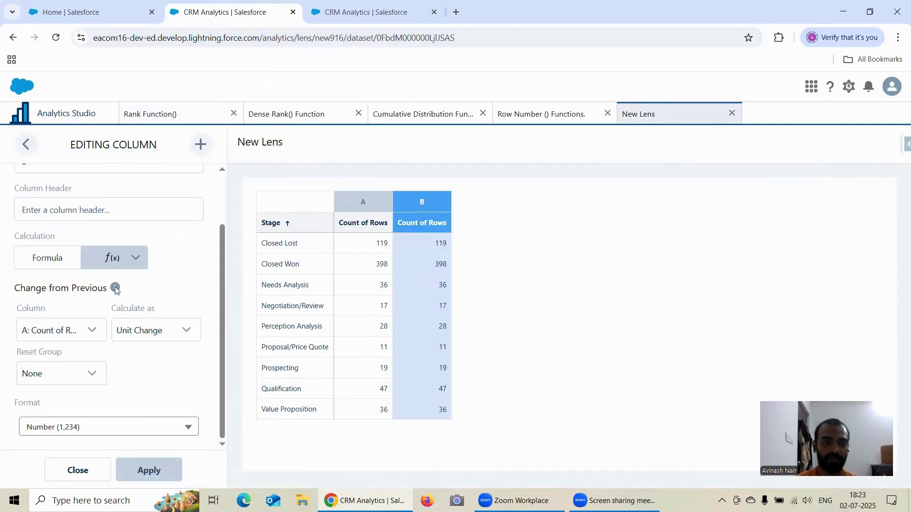
pyautogui.moveTo(115, 289)
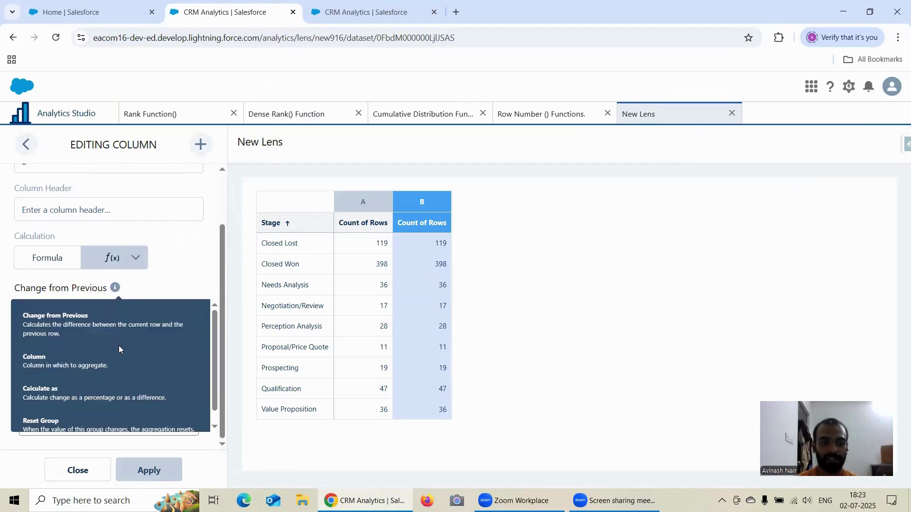
pyautogui.scroll(-1, 119, 347)
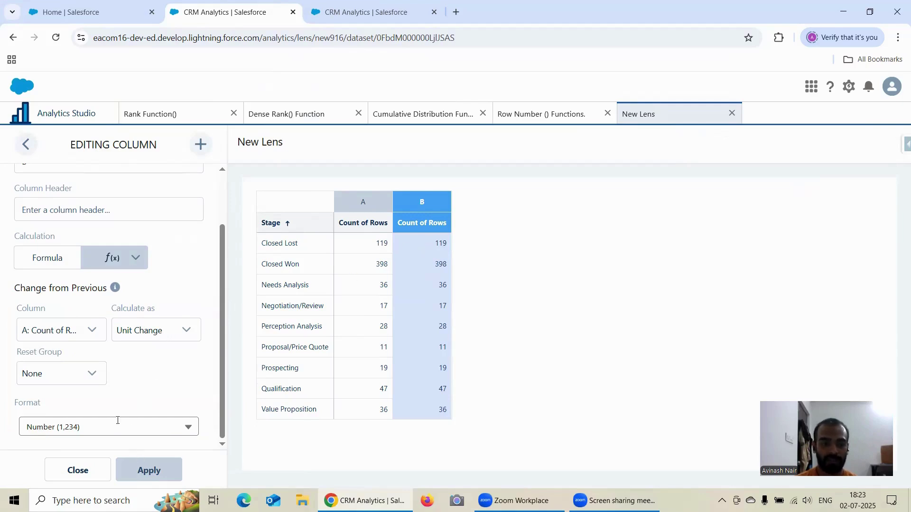
pyautogui.scroll(2, 159, 379)
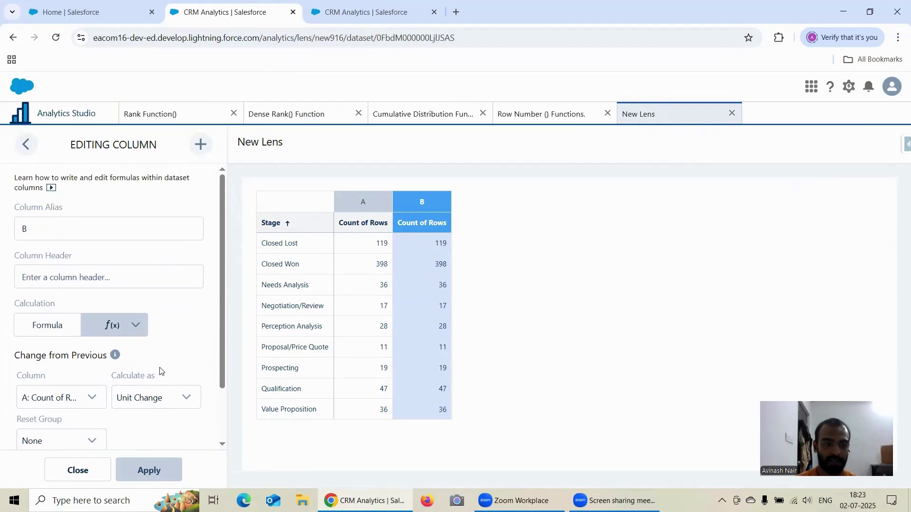
pyautogui.scroll(-2, 161, 373)
pyautogui.click(57, 386)
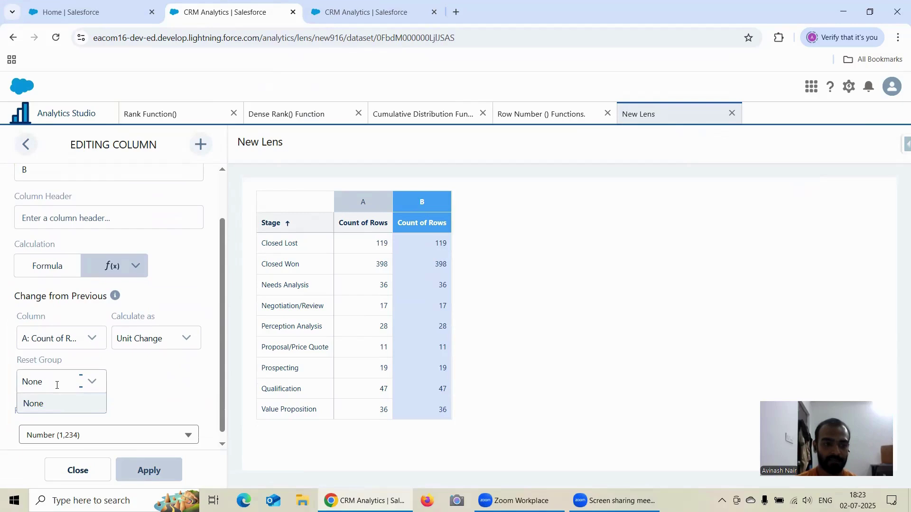
pyautogui.click(158, 377)
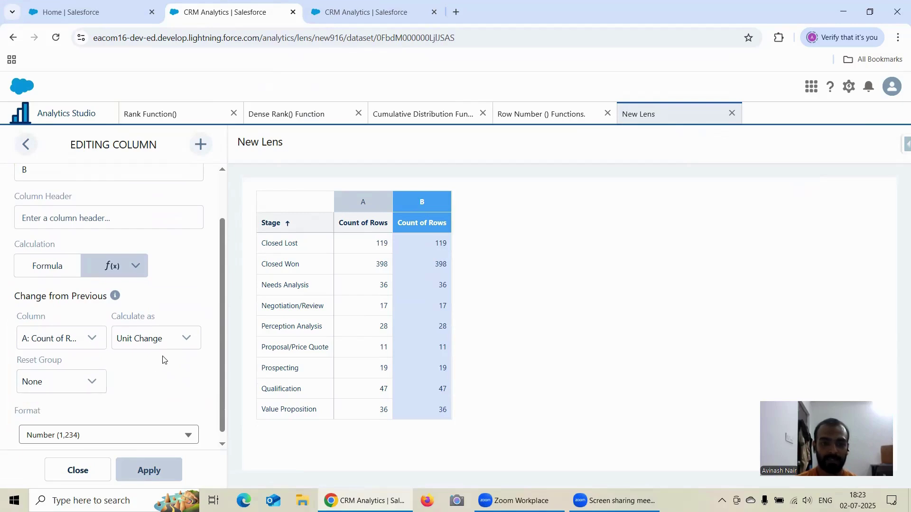
pyautogui.scroll(-1, 161, 375)
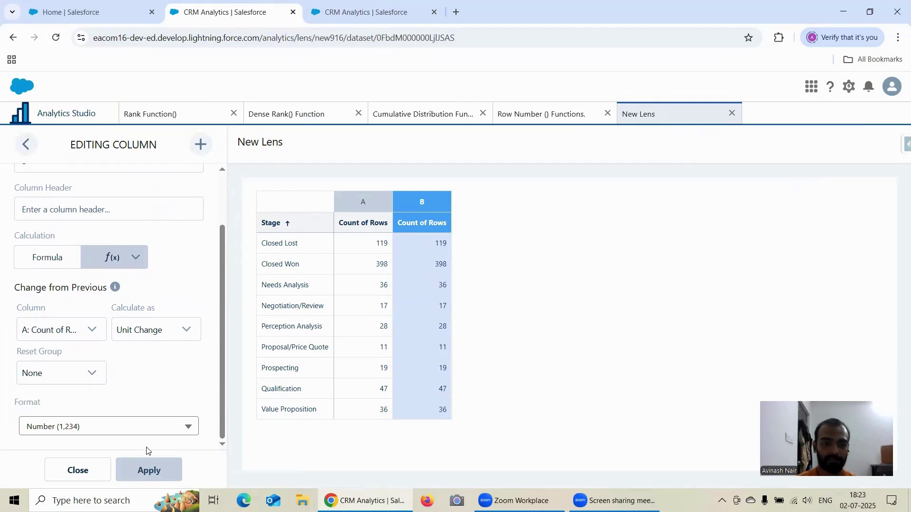
pyautogui.click(79, 471)
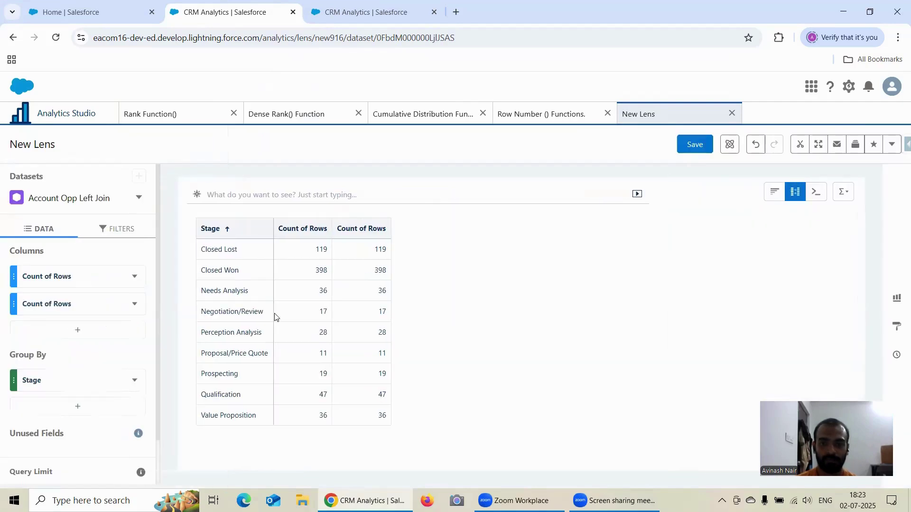
# - Set column B to Change from Previous on Count of Rows, calculated as Unit Change with no reset group, and apply it
pyautogui.click(135, 303)
pyautogui.click(161, 225)
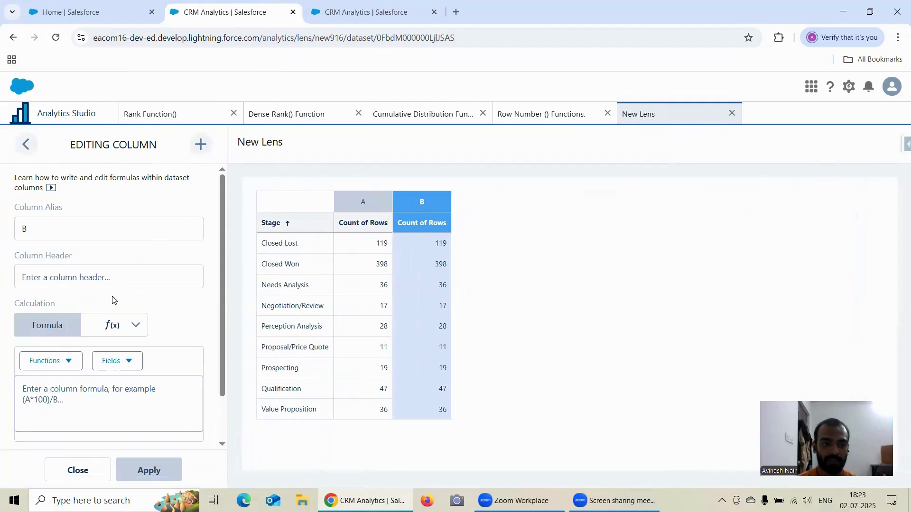
pyautogui.click(101, 321)
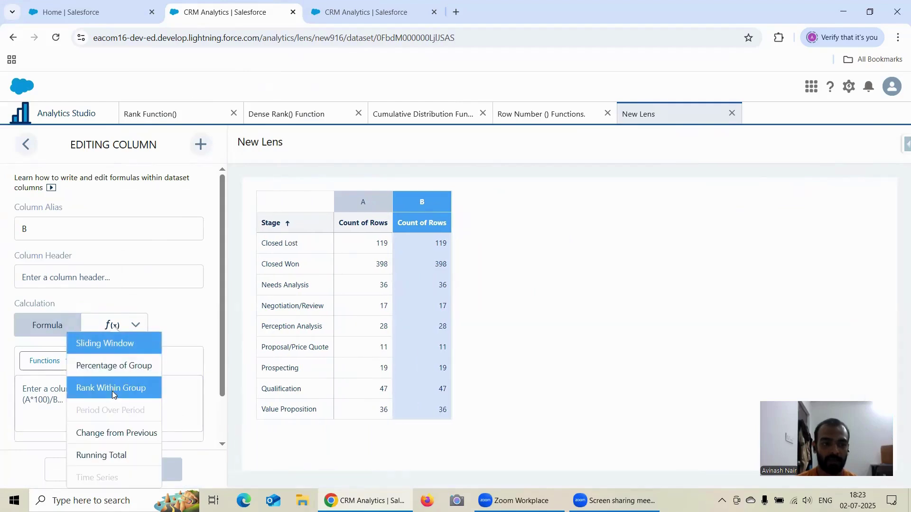
pyautogui.click(114, 435)
pyautogui.scroll(-2, 150, 368)
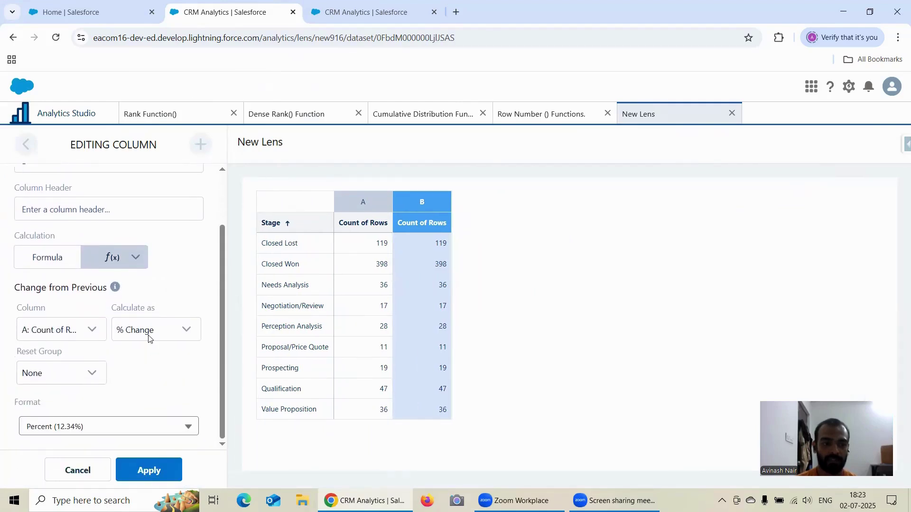
pyautogui.click(148, 336)
pyautogui.click(145, 372)
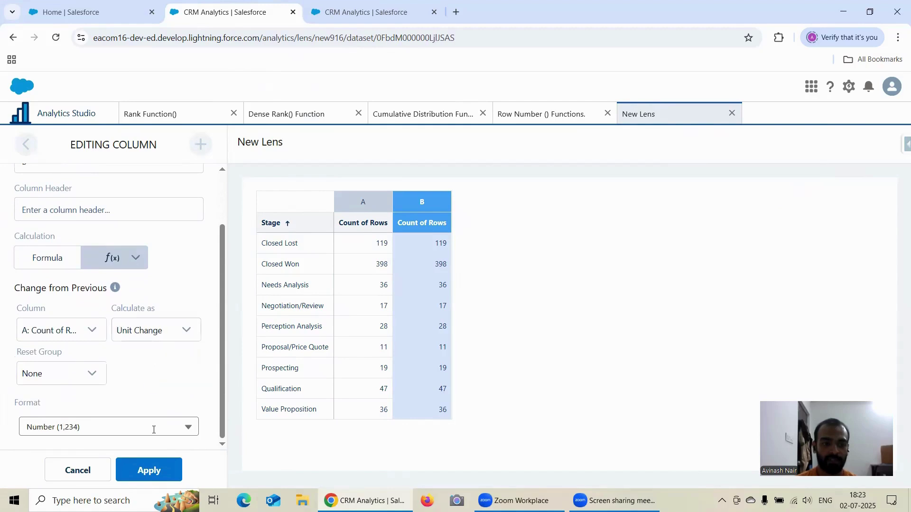
pyautogui.click(147, 473)
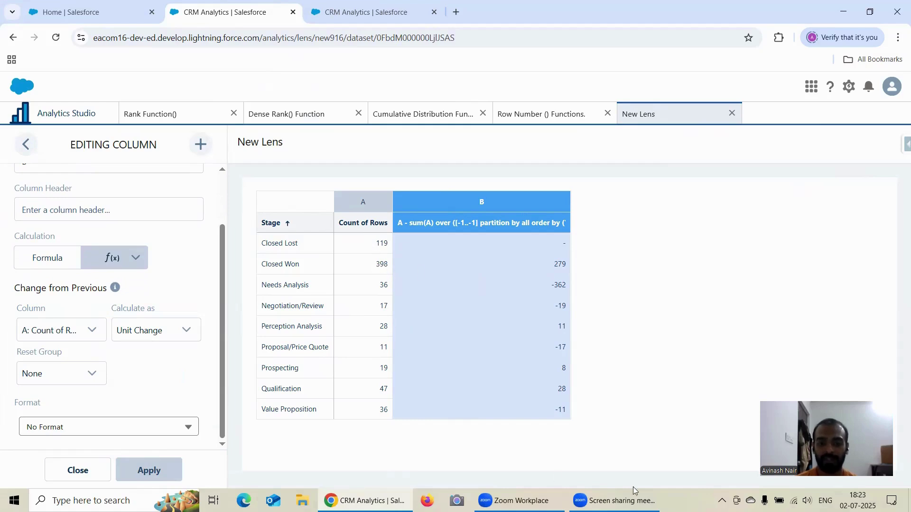
# - Switch to Calculator and compute 398 − 119 to check the Closed Won unit change
pyautogui.click(156, 501)
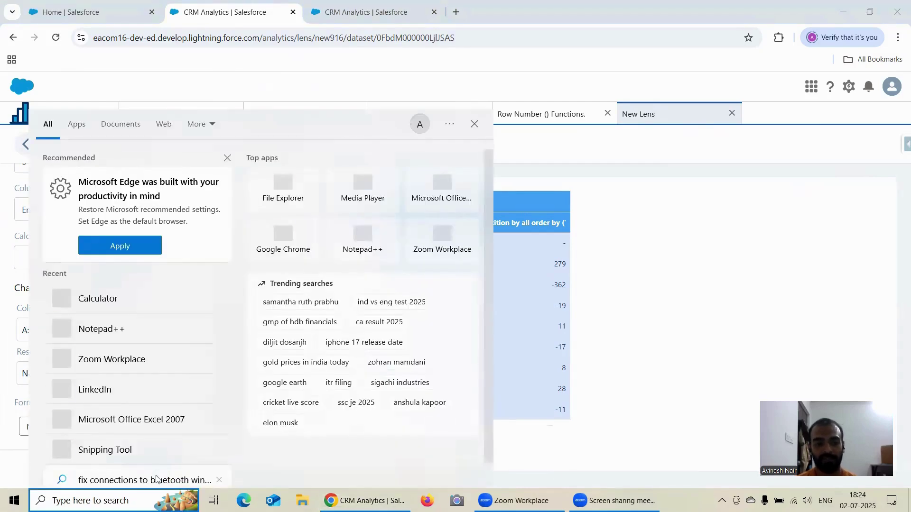
pyautogui.write('ca')
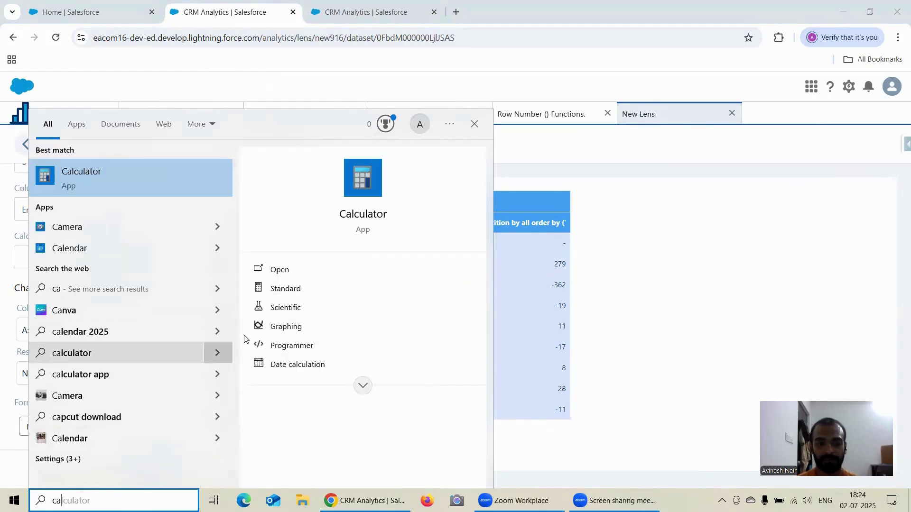
pyautogui.click(271, 269)
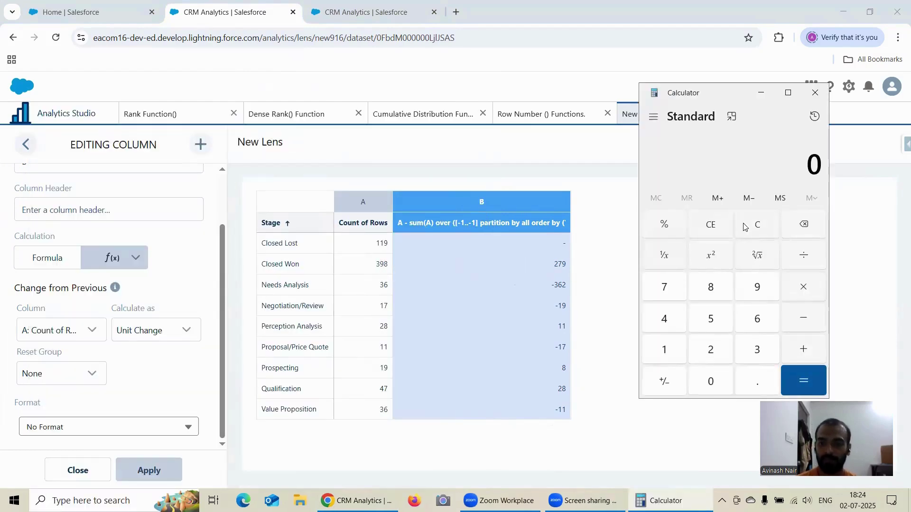
pyautogui.click(758, 357)
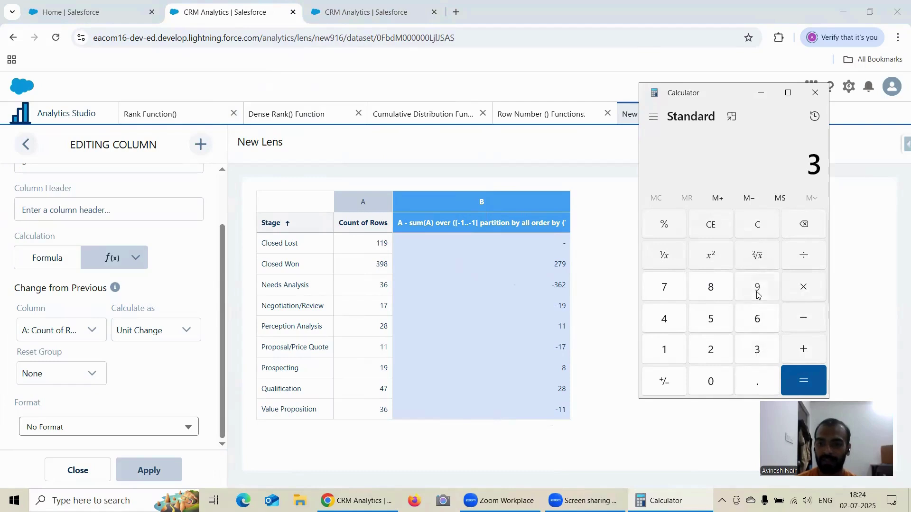
pyautogui.click(756, 287)
pyautogui.click(710, 287)
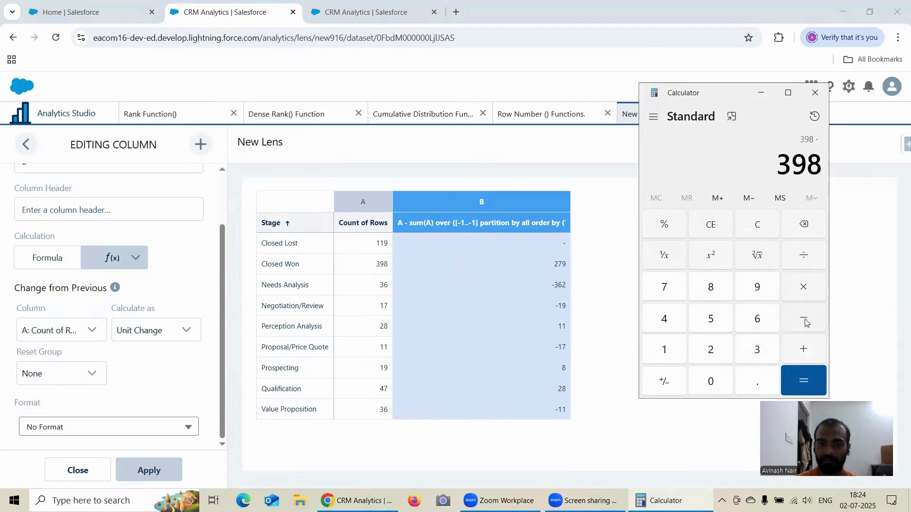
pyautogui.click(667, 350)
pyautogui.click(667, 350)
pyautogui.click(761, 289)
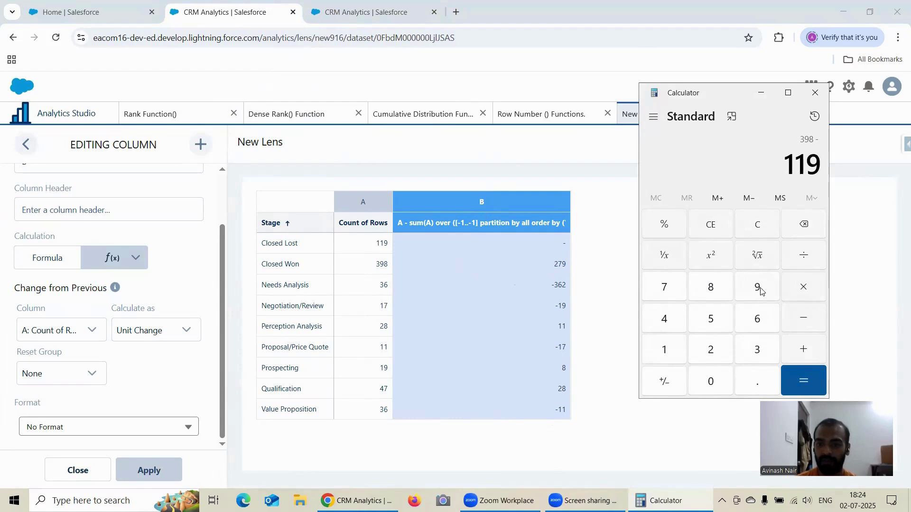
pyautogui.click(805, 379)
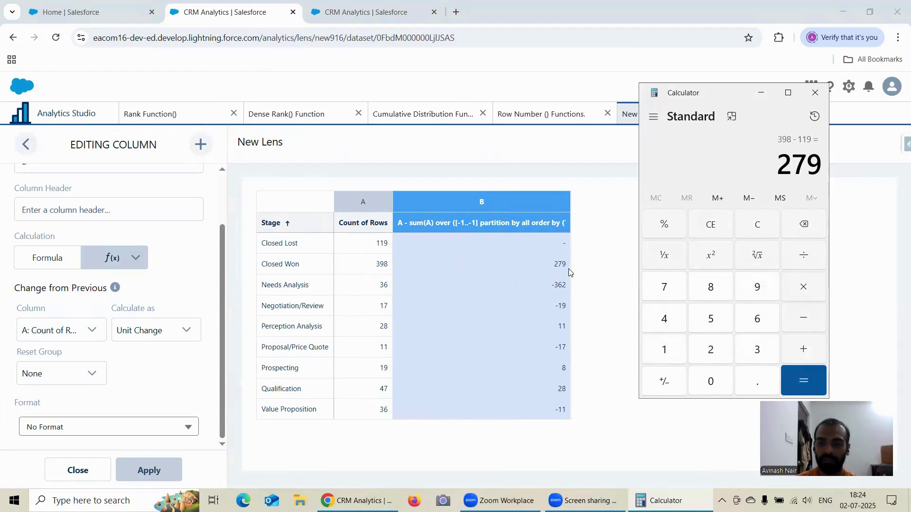
# - Compute 36 − 398 to check the Needs Analysis unit change, and minimize Calculator
pyautogui.click(757, 230)
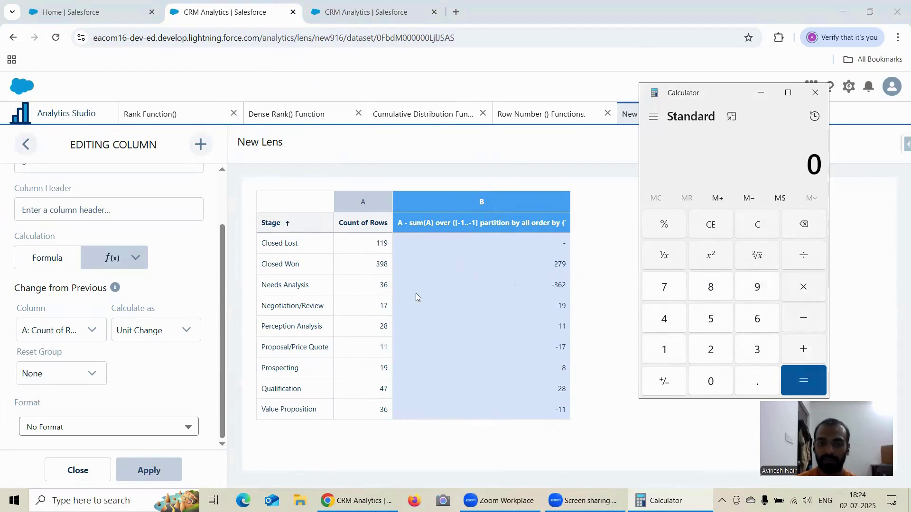
pyautogui.click(755, 353)
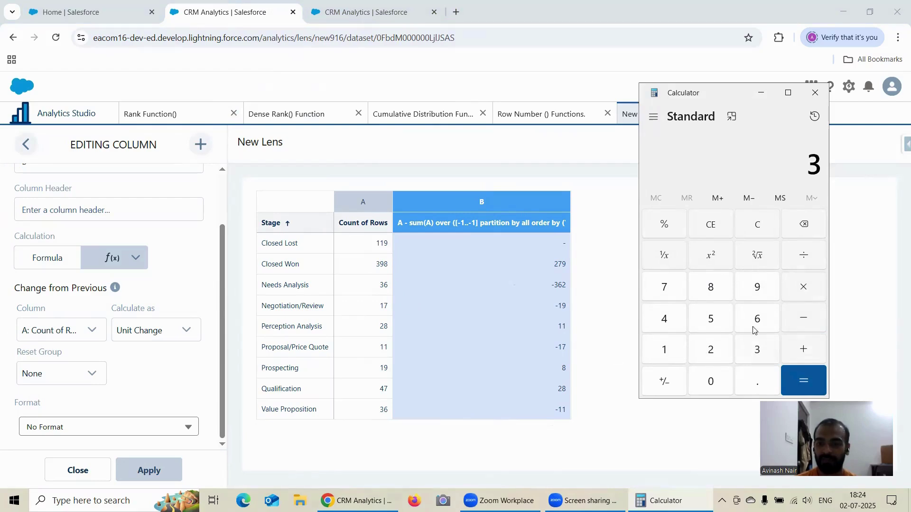
pyautogui.click(755, 324)
pyautogui.click(792, 324)
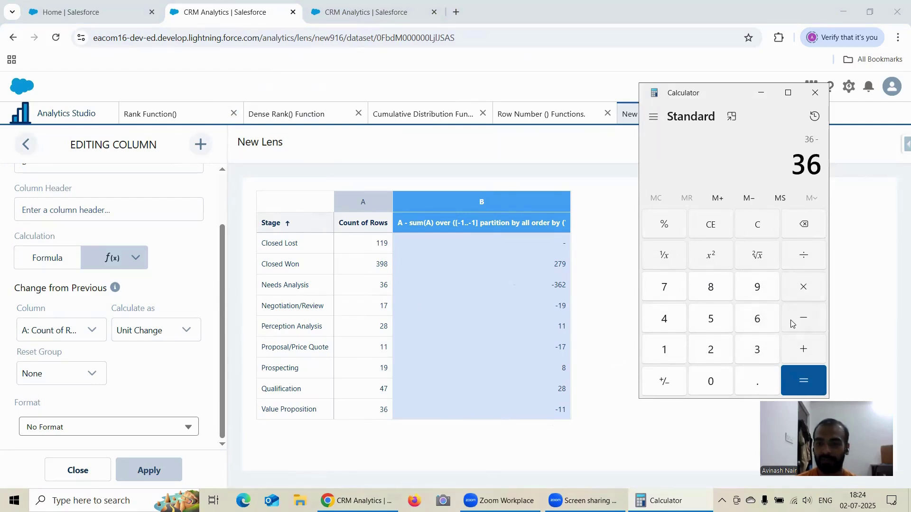
pyautogui.click(751, 354)
pyautogui.click(757, 287)
pyautogui.click(711, 287)
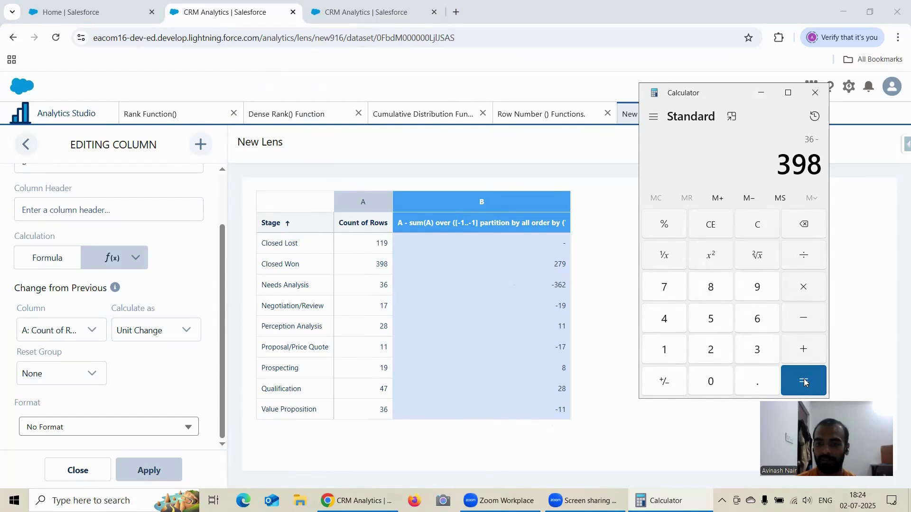
pyautogui.click(803, 380)
pyautogui.click(761, 92)
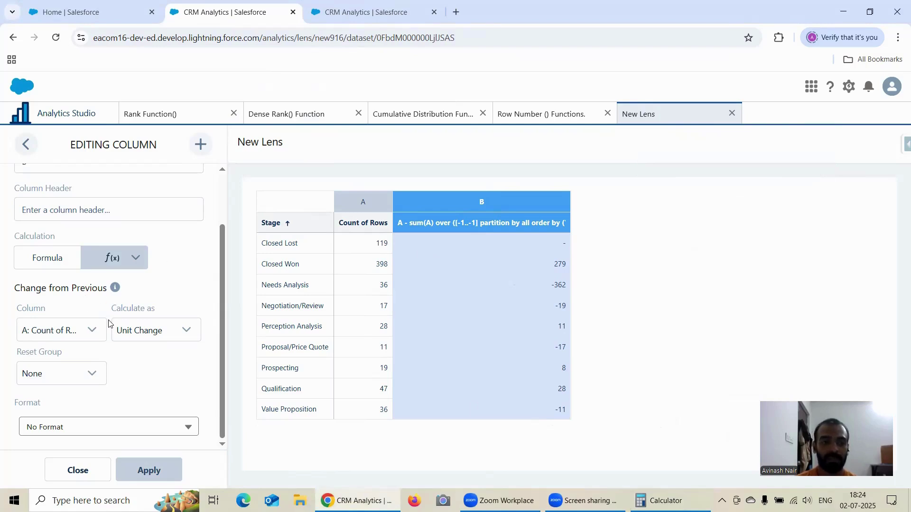
# - Give column B the header "Change From Previous (Unit Change)" and apply it
pyautogui.click(145, 333)
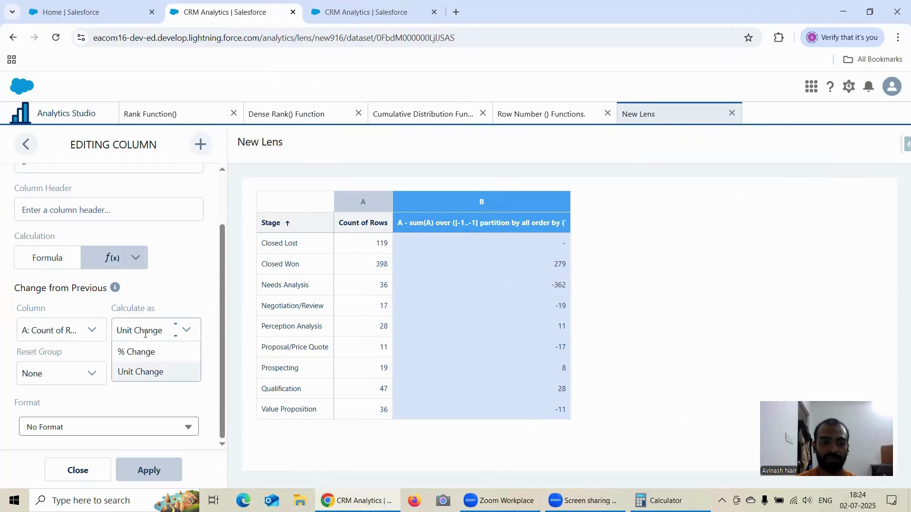
pyautogui.click(169, 294)
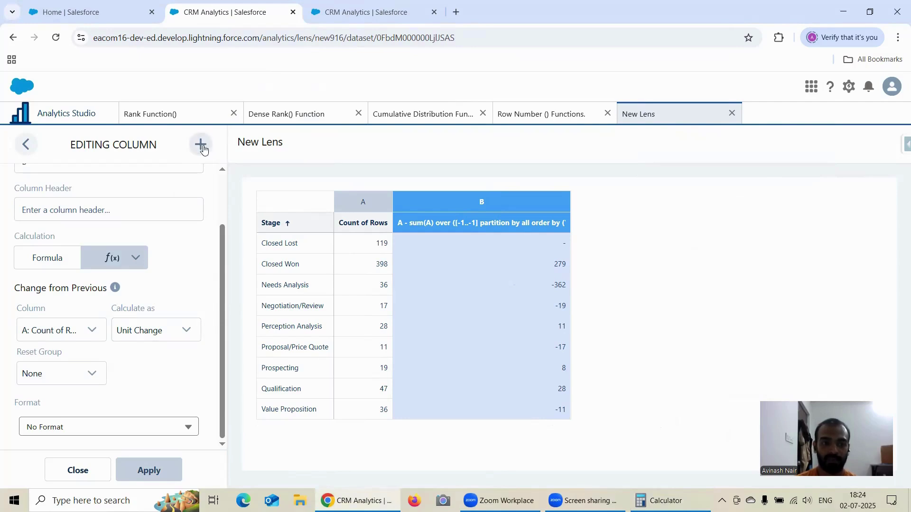
pyautogui.scroll(2, 111, 232)
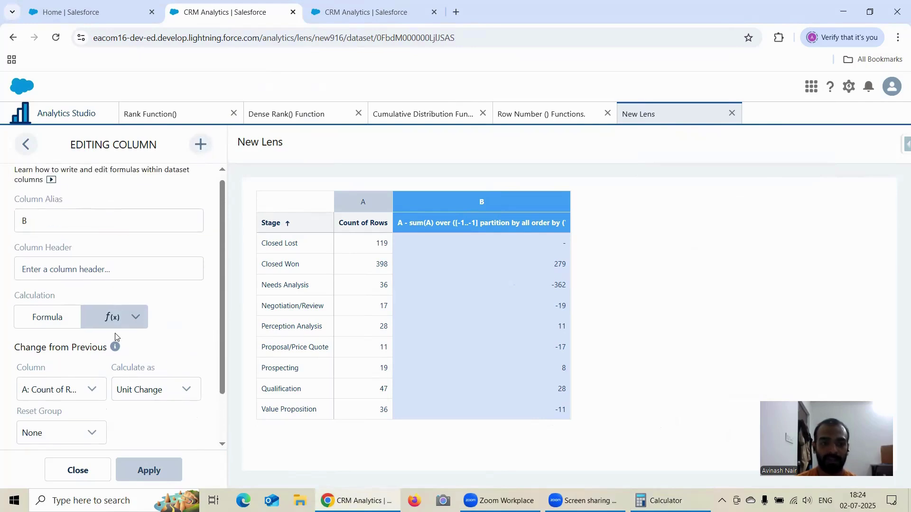
pyautogui.scroll(-2, 117, 338)
pyautogui.scroll(2, 85, 258)
pyautogui.click(72, 271)
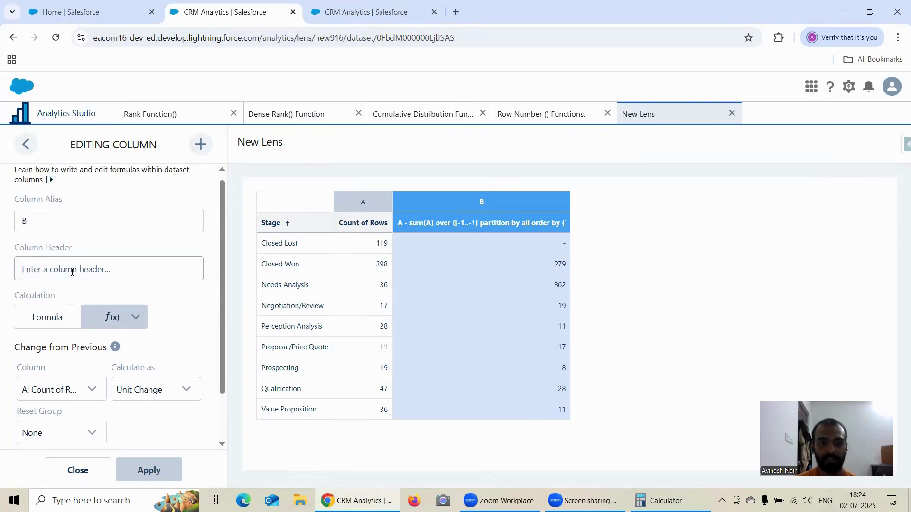
pyautogui.write('Change From Previous (U')
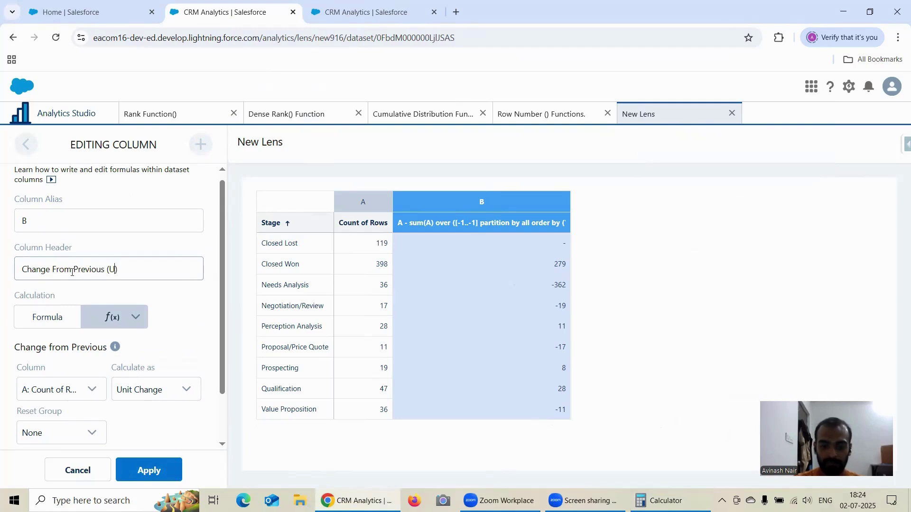
pyautogui.write('Change')
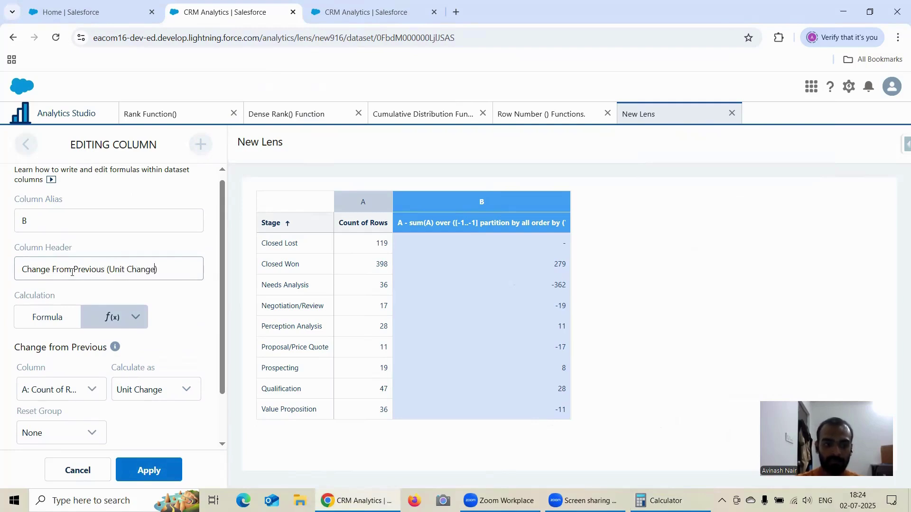
pyautogui.scroll(-2, 110, 340)
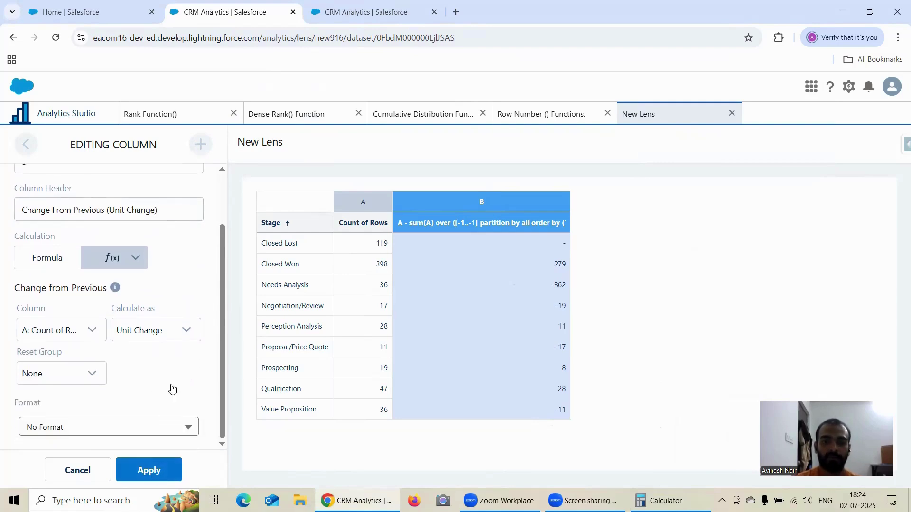
pyautogui.press('Return')
pyautogui.scroll(3, 181, 321)
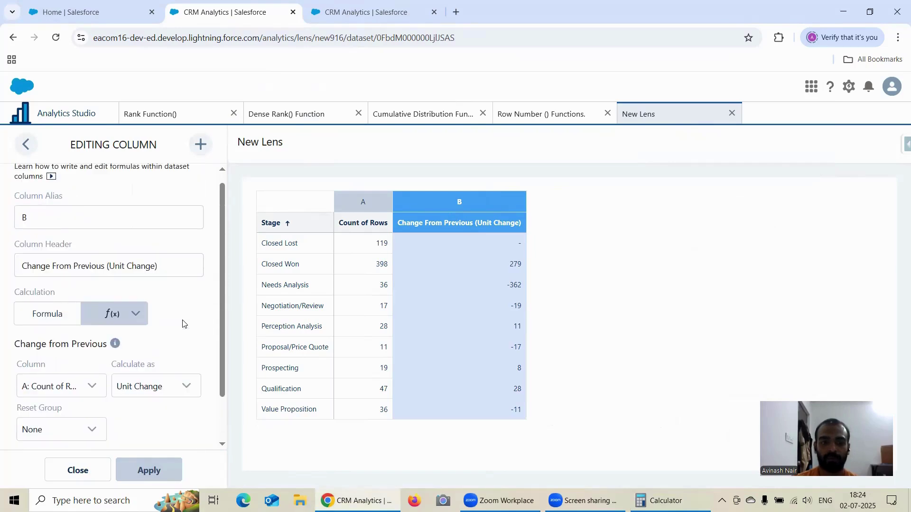
# - Add column C with Change from Previous on Count of Rows, calculated as % Change in percent format, and apply it
pyautogui.click(200, 144)
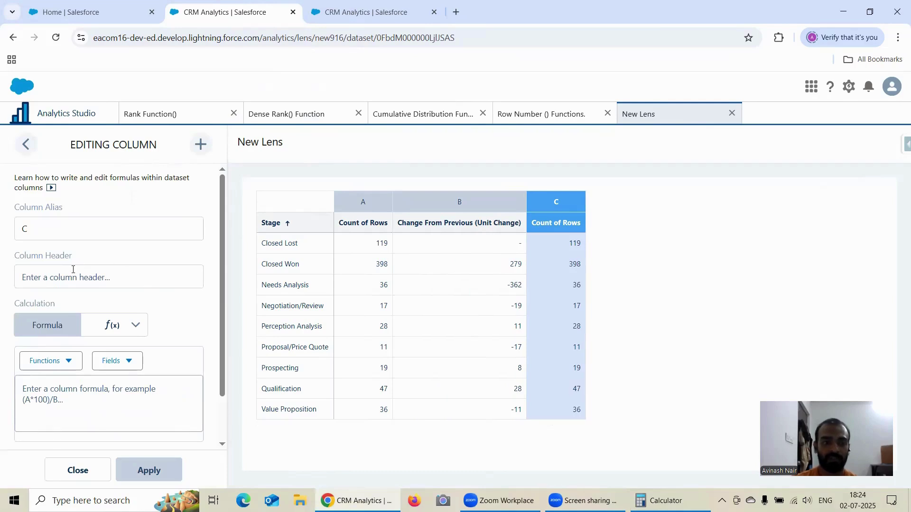
pyautogui.click(121, 325)
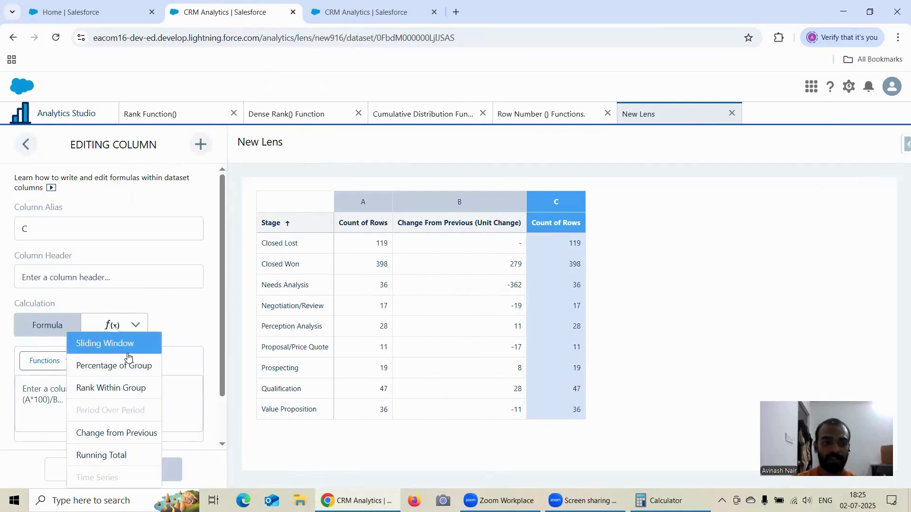
pyautogui.click(126, 433)
pyautogui.scroll(-2, 145, 353)
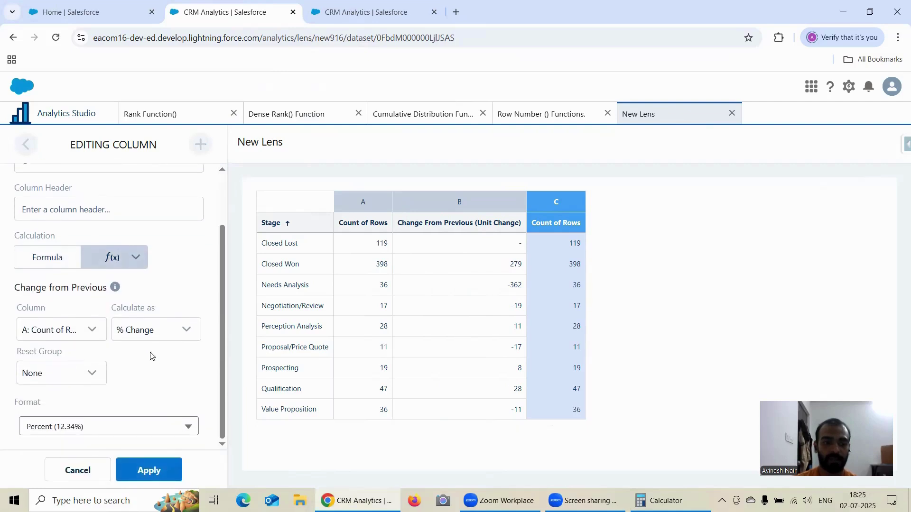
pyautogui.scroll(2, 142, 351)
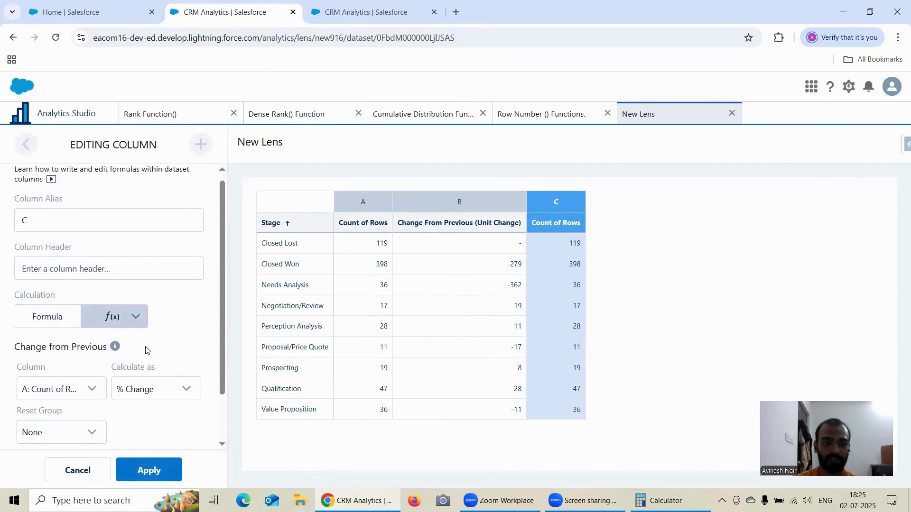
pyautogui.scroll(-2, 150, 360)
pyautogui.click(155, 470)
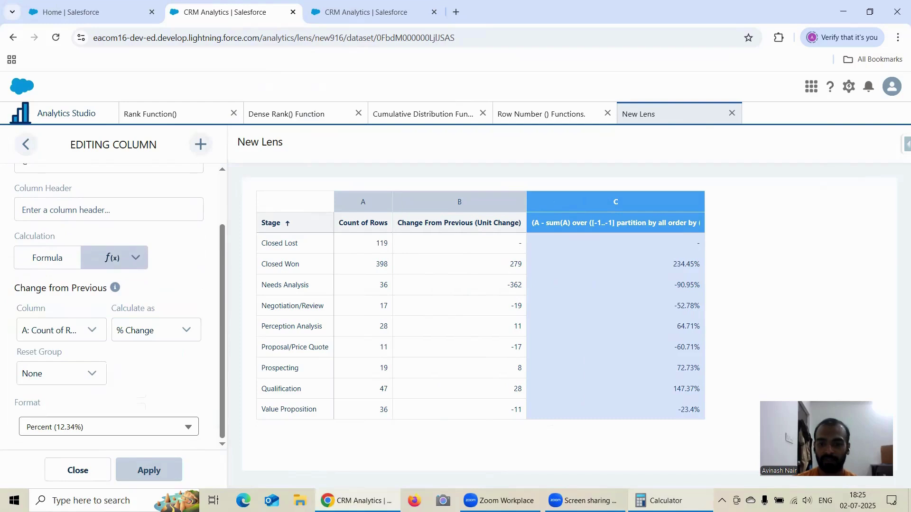
# - Switch to Calculator, compute 279 ÷ 119, and move its window clear of column C to compare with the Closed Won percentage
pyautogui.click(662, 501)
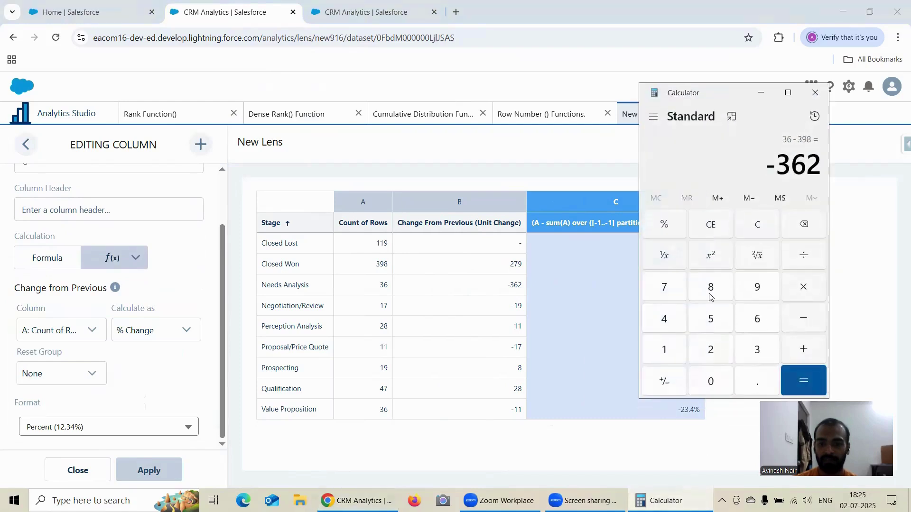
pyautogui.click(766, 224)
pyautogui.click(707, 342)
pyautogui.click(667, 287)
pyautogui.click(757, 287)
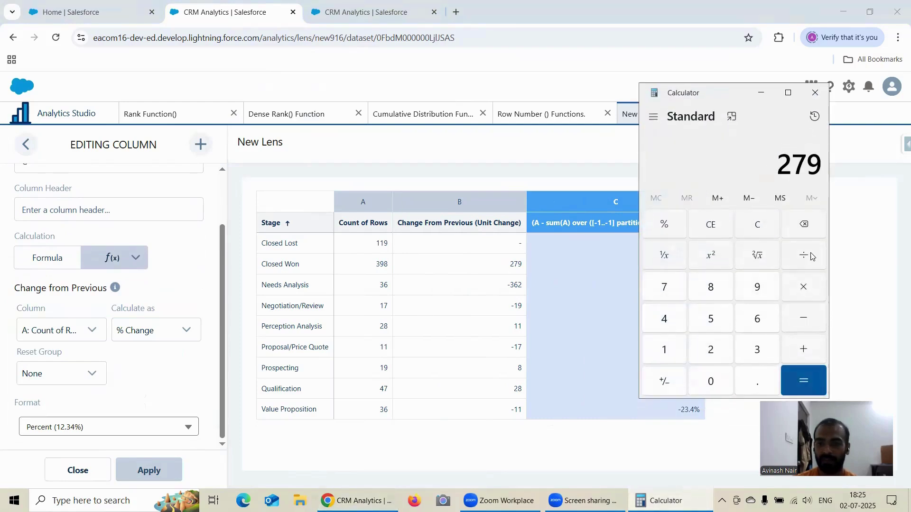
pyautogui.click(803, 255)
pyautogui.click(664, 349)
pyautogui.click(664, 349)
pyautogui.click(758, 287)
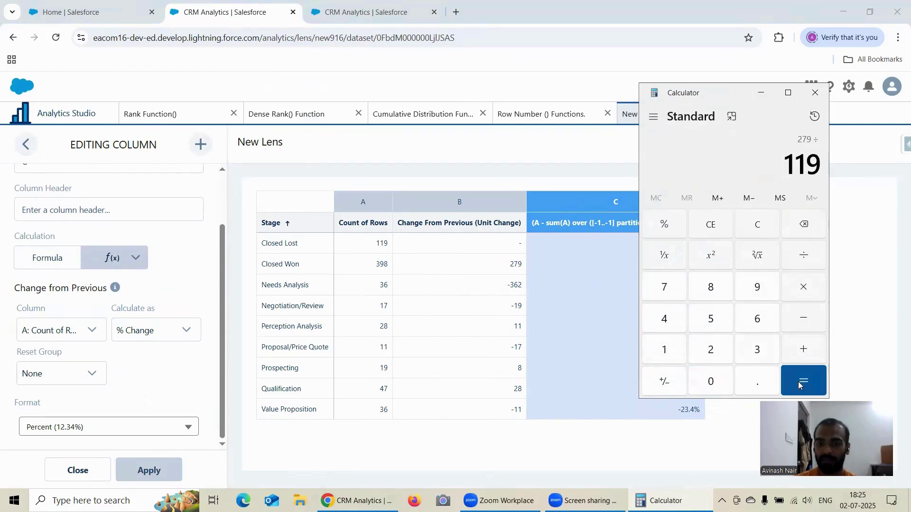
pyautogui.click(802, 381)
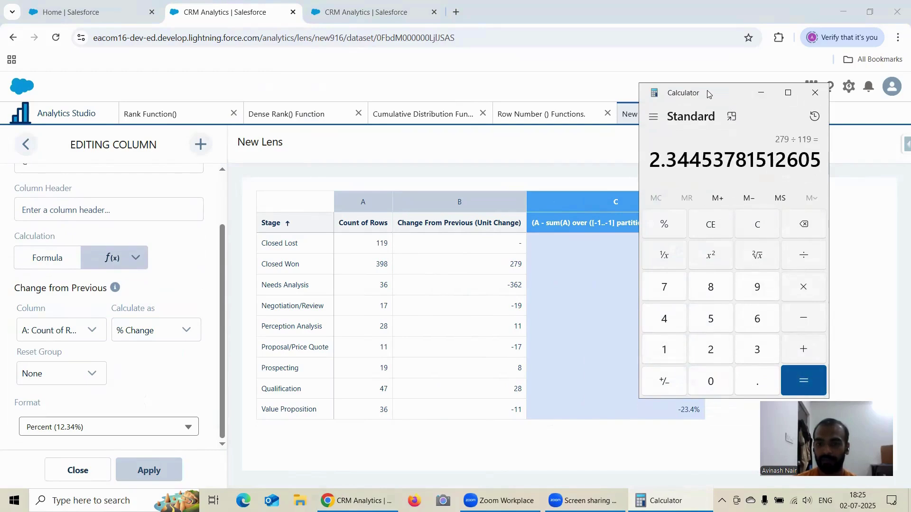
pyautogui.moveTo(707, 93); pyautogui.dragTo(484, 143)
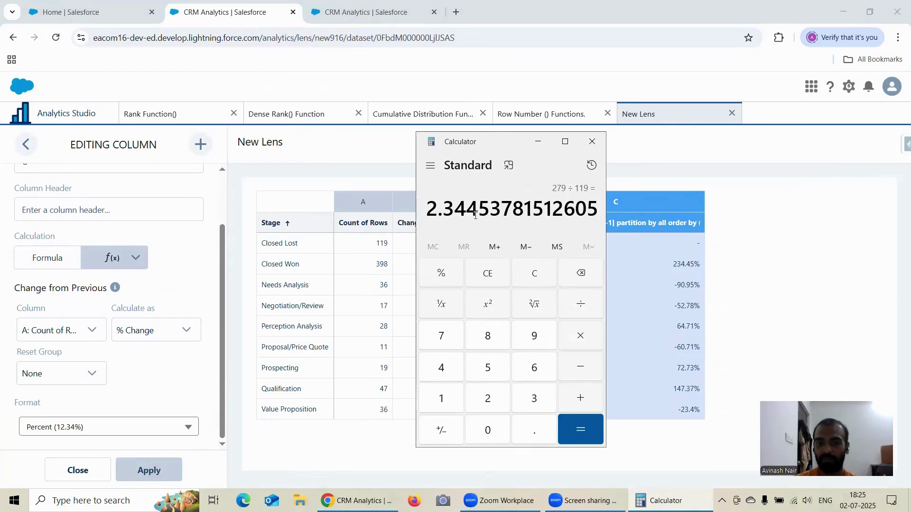
# - Reposition Calculator to compare its quotient with the Closed Won unit and percentage changes, and minimize it
pyautogui.moveTo(459, 143); pyautogui.dragTo(698, 112)
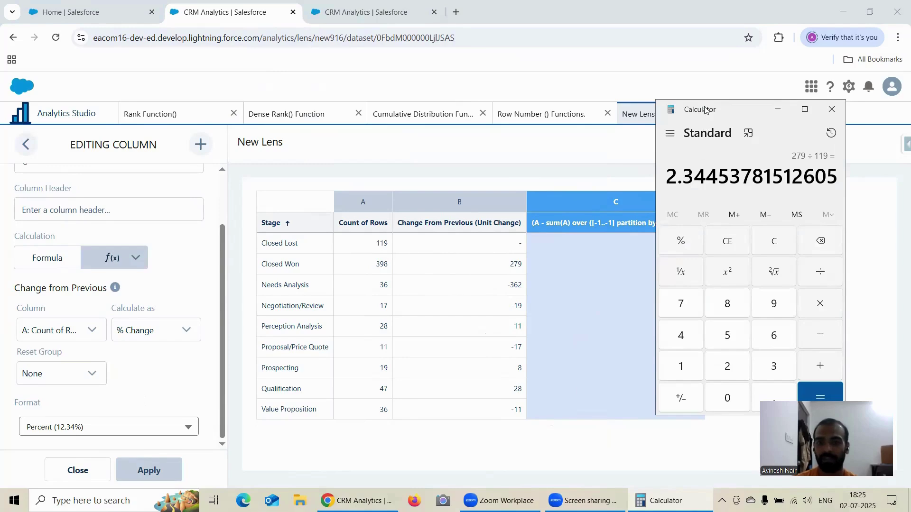
pyautogui.moveTo(705, 110); pyautogui.dragTo(404, 183)
pyautogui.click(475, 182)
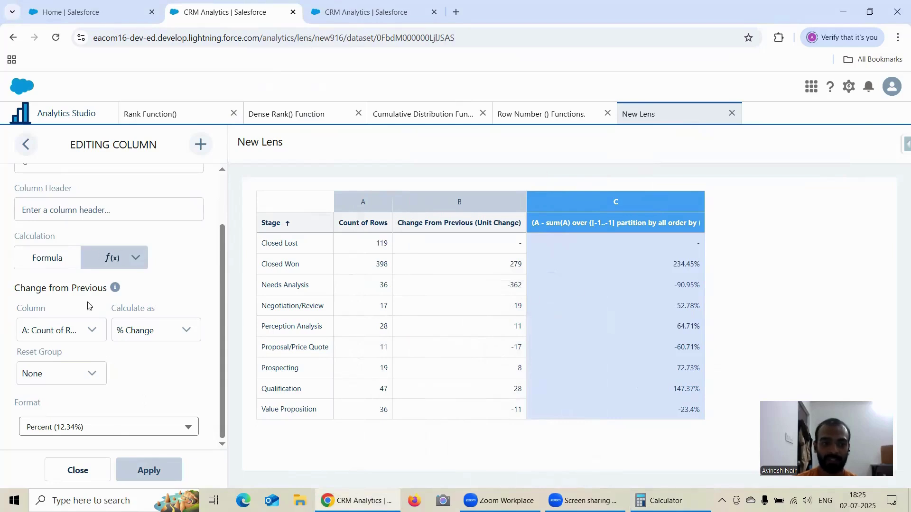
# - Give column C the header "Change From Previous (% Change)", apply it, and close the column editor
pyautogui.scroll(3, 87, 305)
pyautogui.click(83, 280)
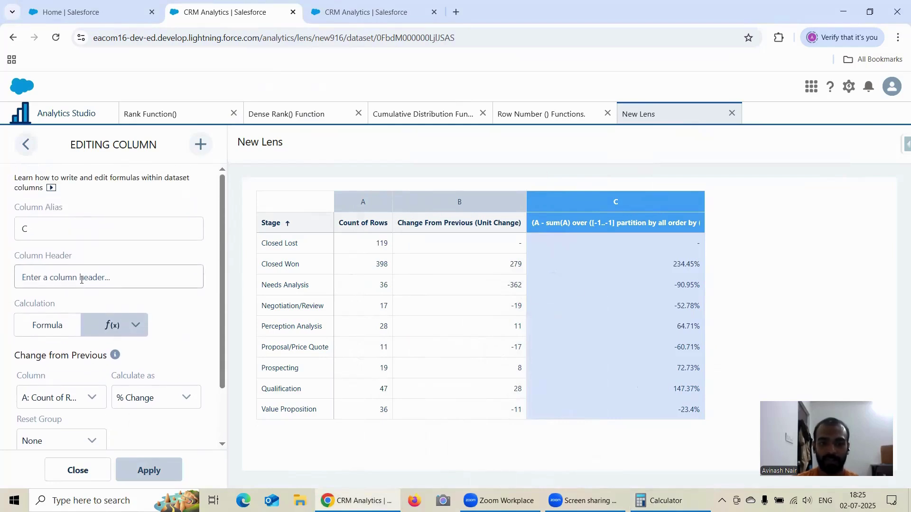
pyautogui.write('Change From Previous (')
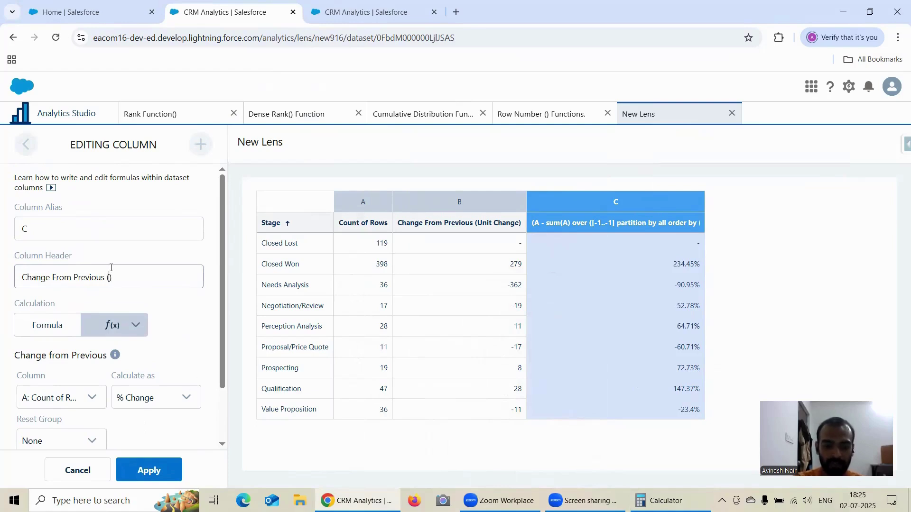
pyautogui.write('% Change')
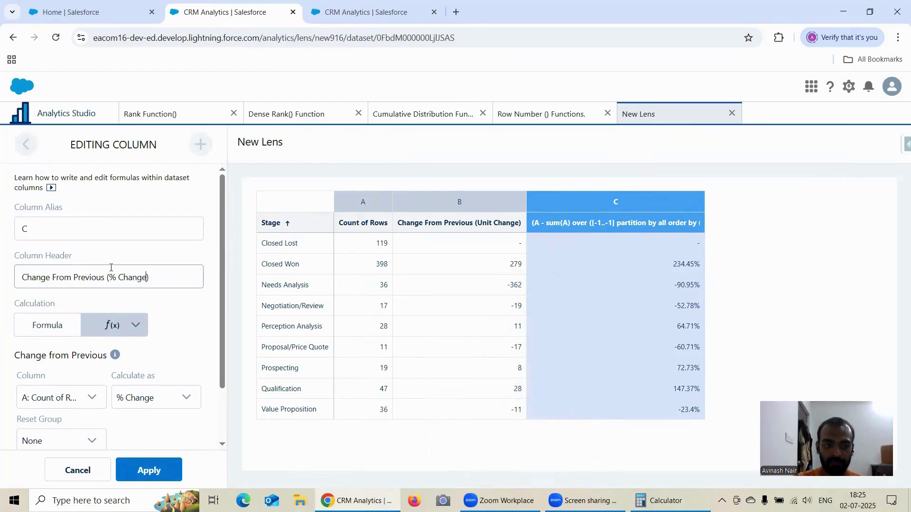
pyautogui.click(158, 471)
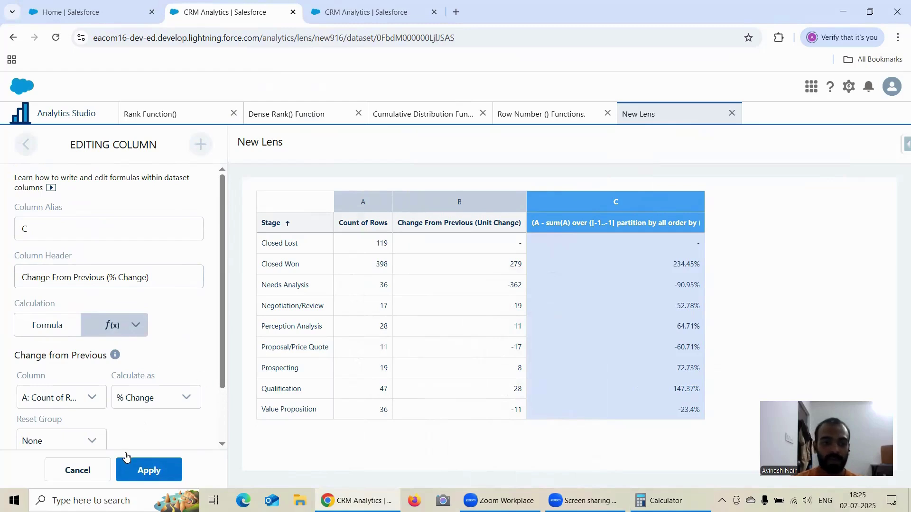
pyautogui.click(84, 475)
# - Save the lens as "Change From Previous" in the Recipe Dataset app
pyautogui.click(696, 145)
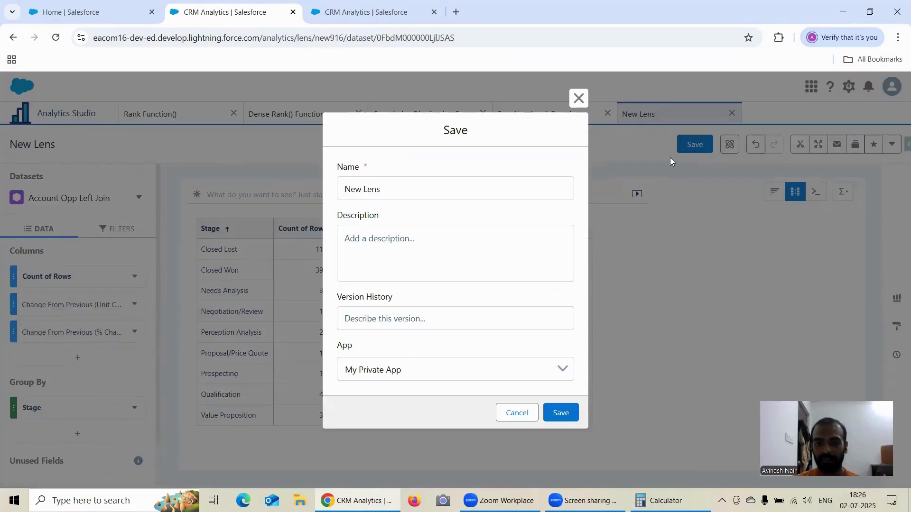
pyautogui.tripleClick(388, 184)
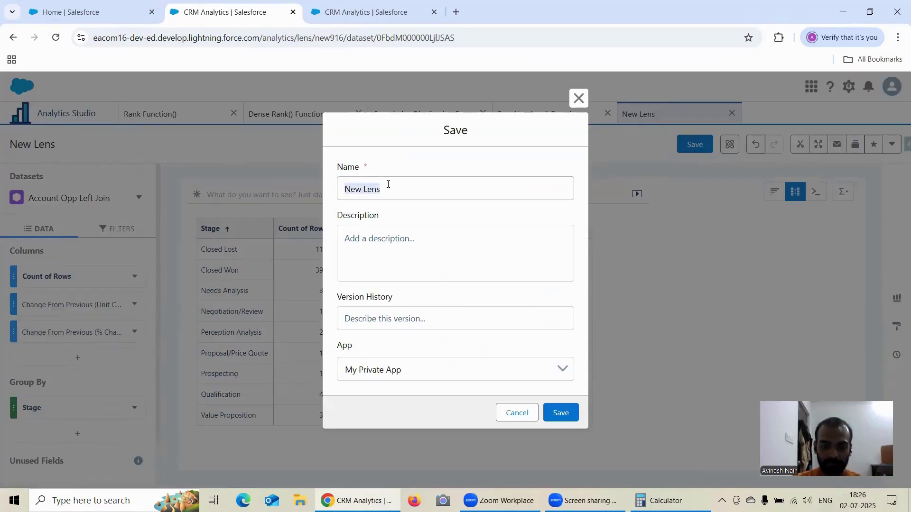
pyautogui.write('Change ')
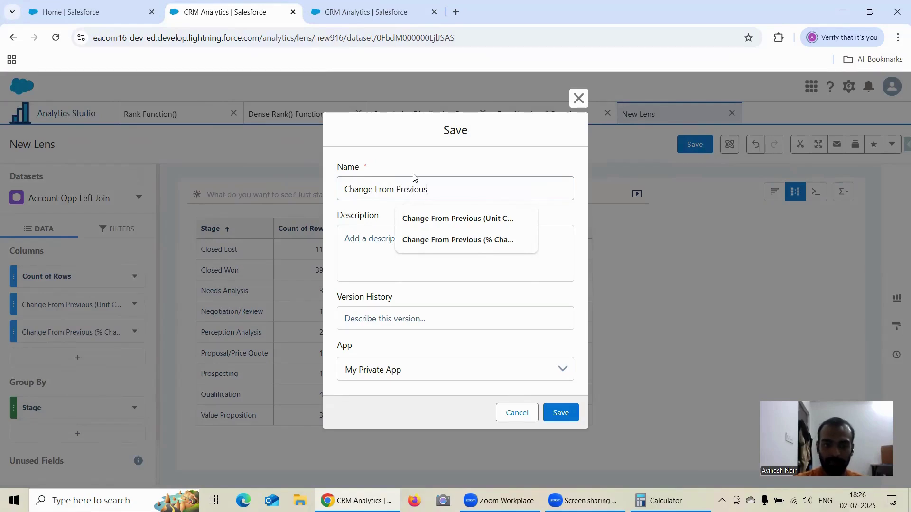
pyautogui.write('From Previous')
pyautogui.click(470, 370)
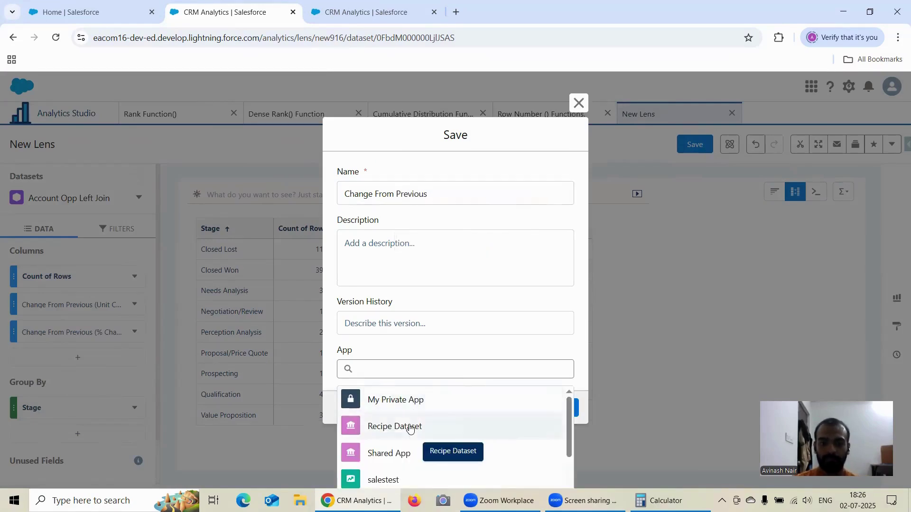
pyautogui.click(409, 427)
pyautogui.click(559, 412)
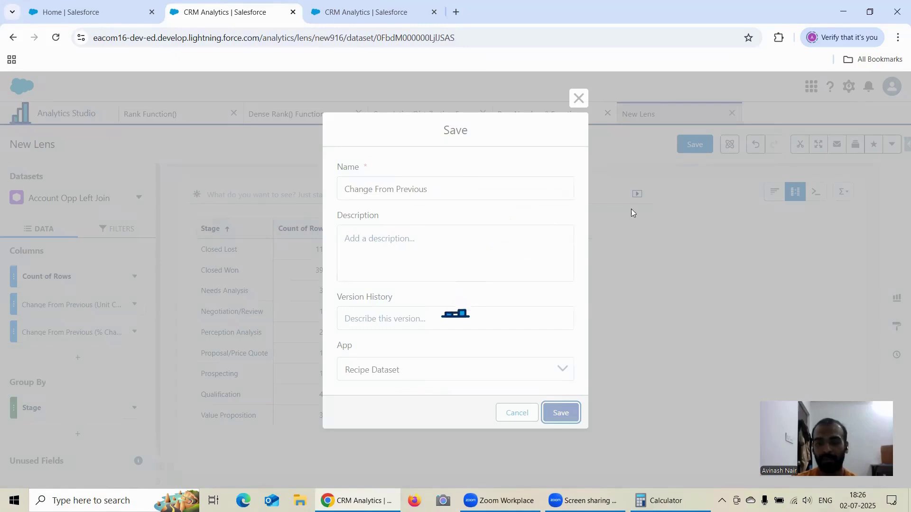